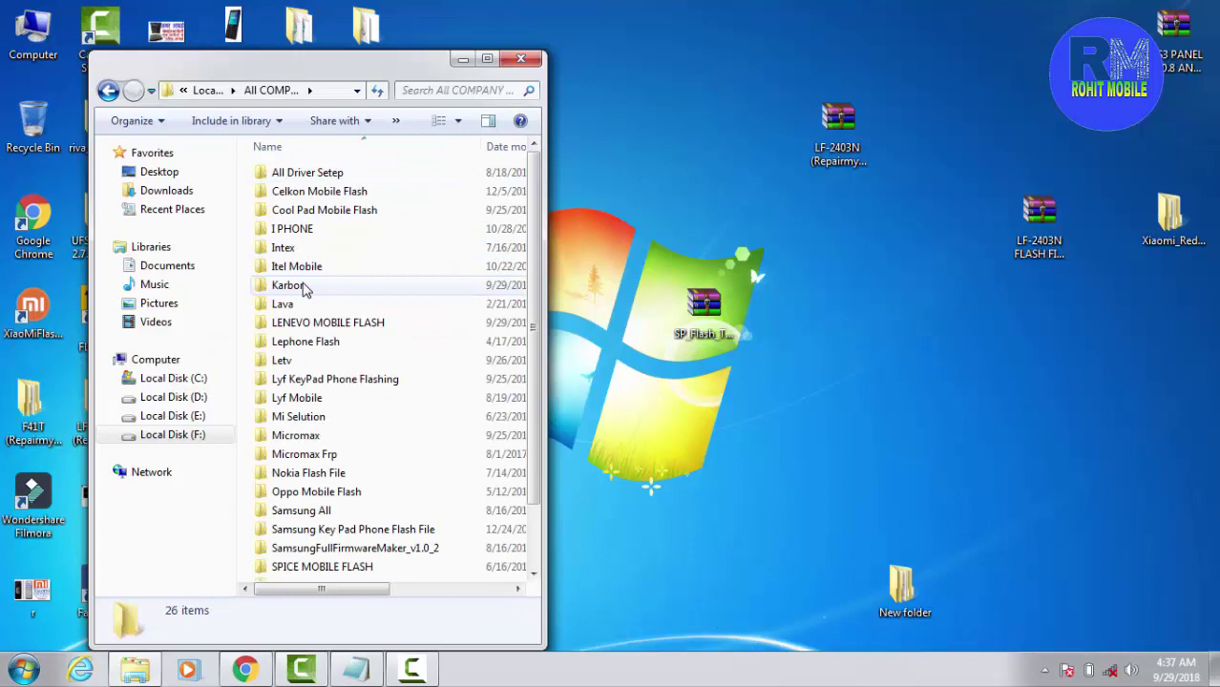
# - Launch flash_tool from the SP Flash Tool folder inside the Karbonn_Titanium_K9_Smart_1GB_V06 package in the Karbon folder
pyautogui.doubleClick(306, 286)
pyautogui.doubleClick(390, 173)
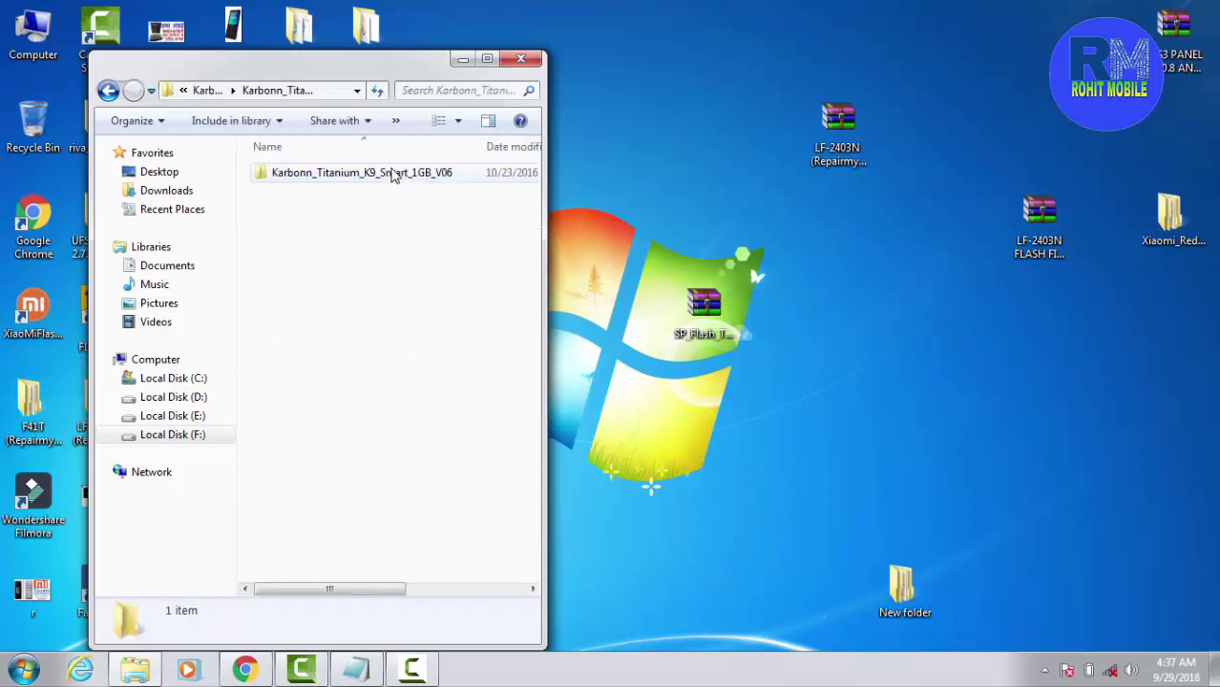
pyautogui.doubleClick(392, 172)
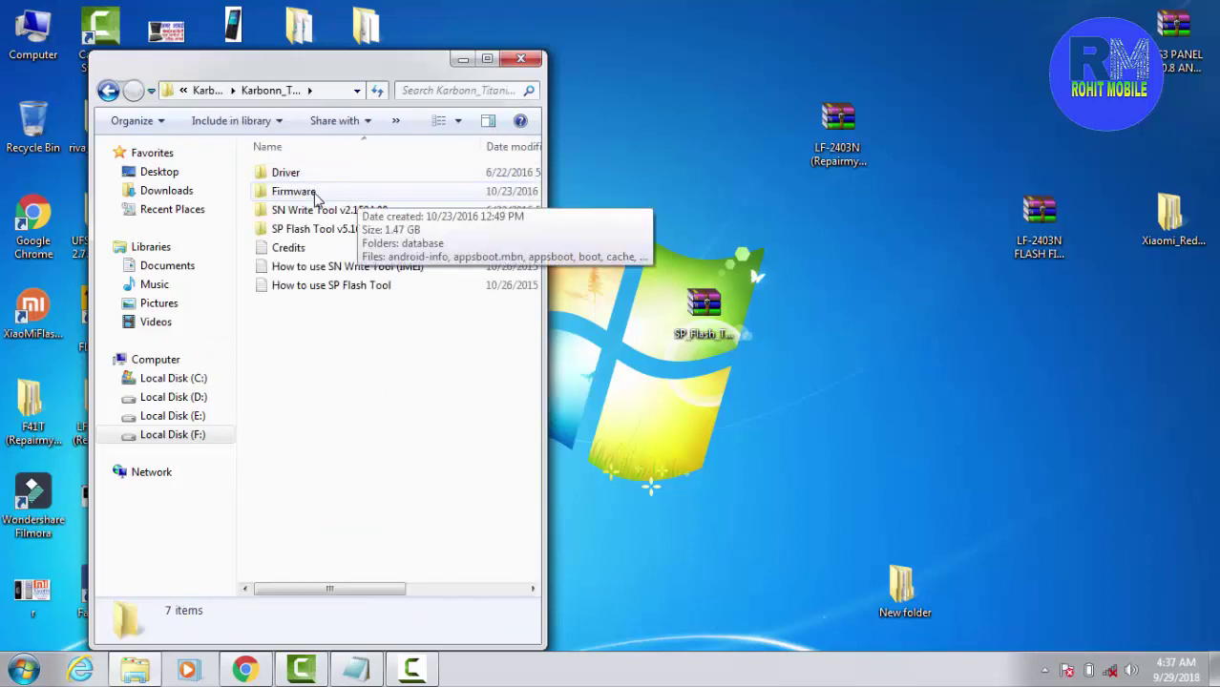
pyautogui.doubleClick(303, 230)
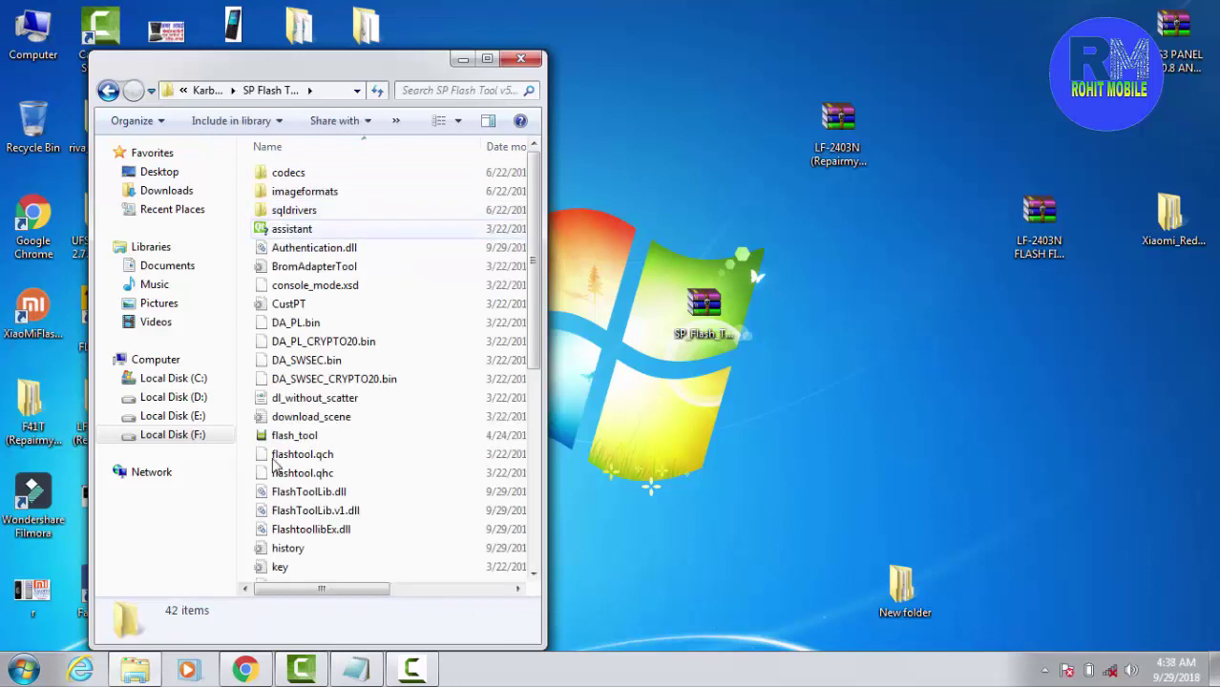
pyautogui.click(302, 442)
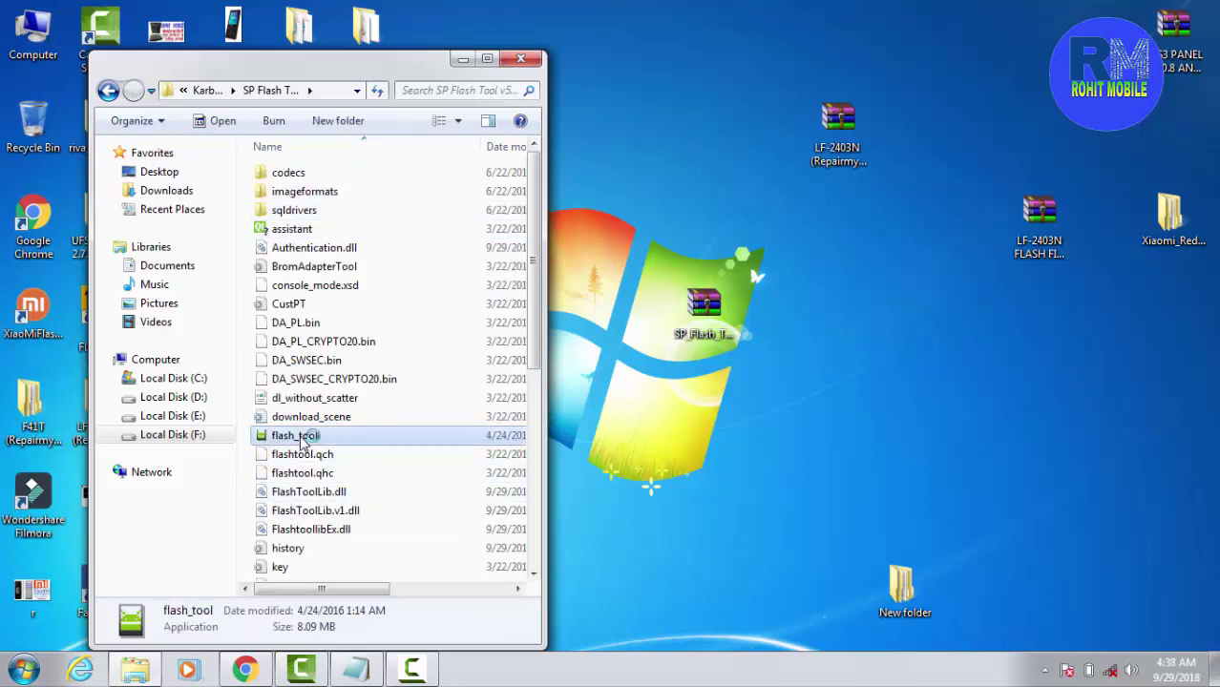
pyautogui.doubleClick(302, 441)
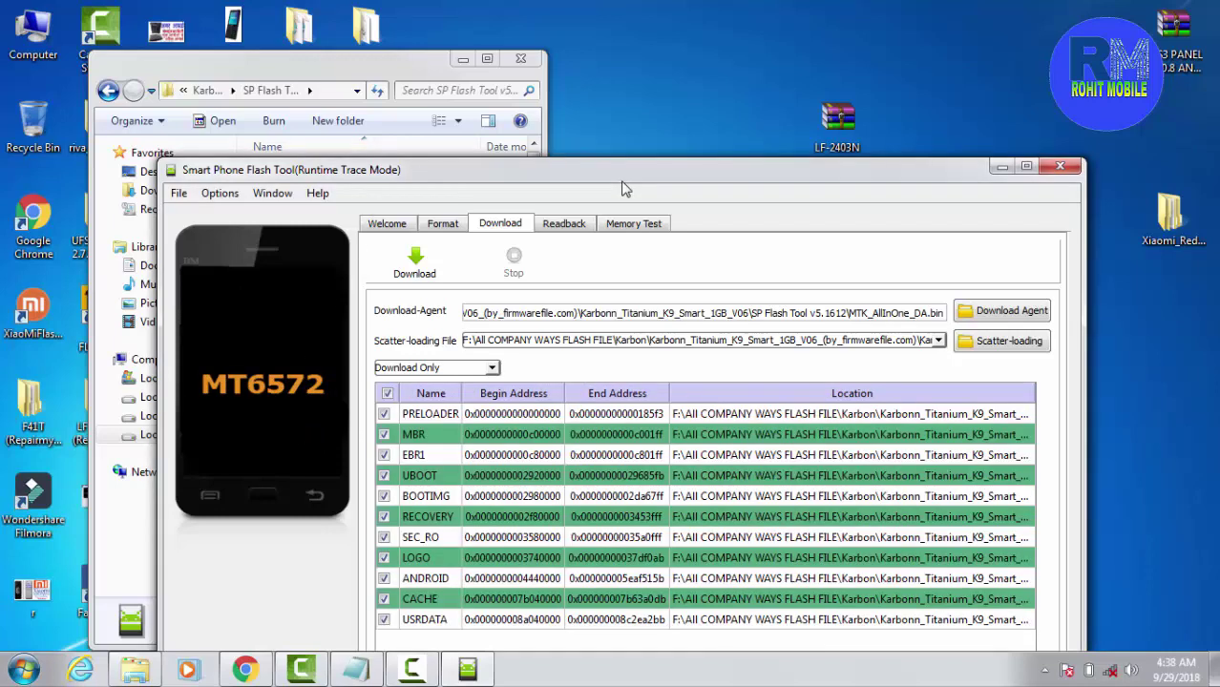
# - Try to flash the loaded MT6572 firmware in Download Only mode, and close the flash tool and its folder
pyautogui.moveTo(622, 188); pyautogui.dragTo(625, 75)
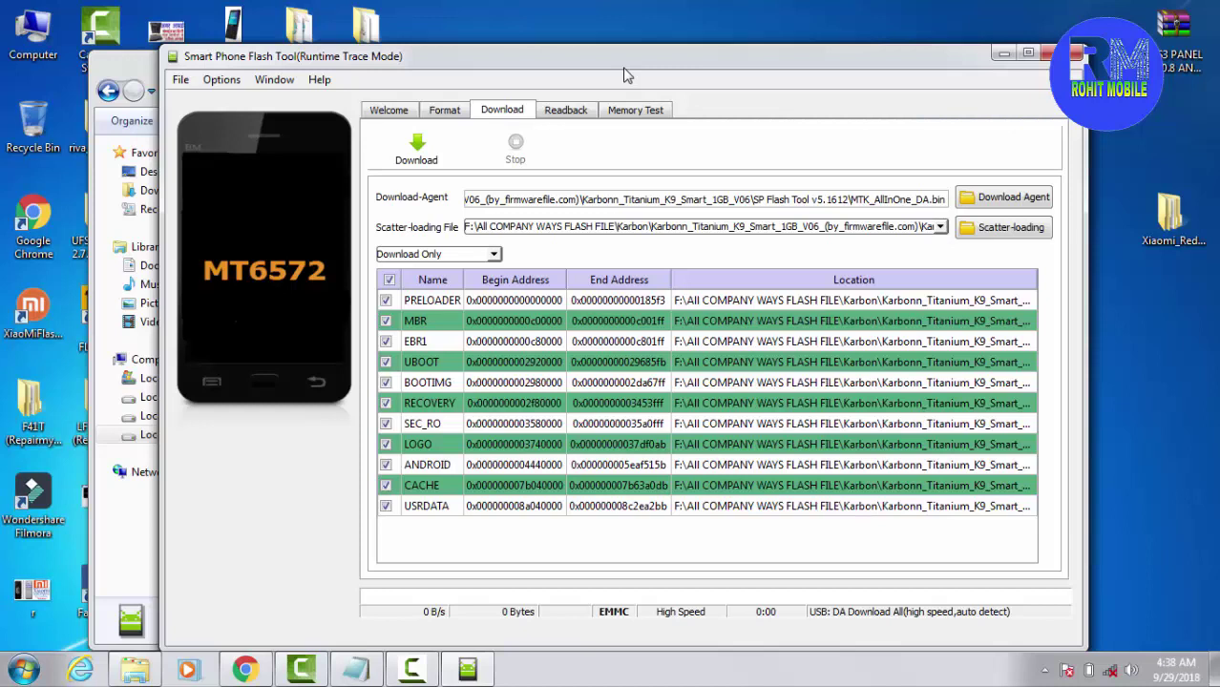
pyautogui.click(462, 147)
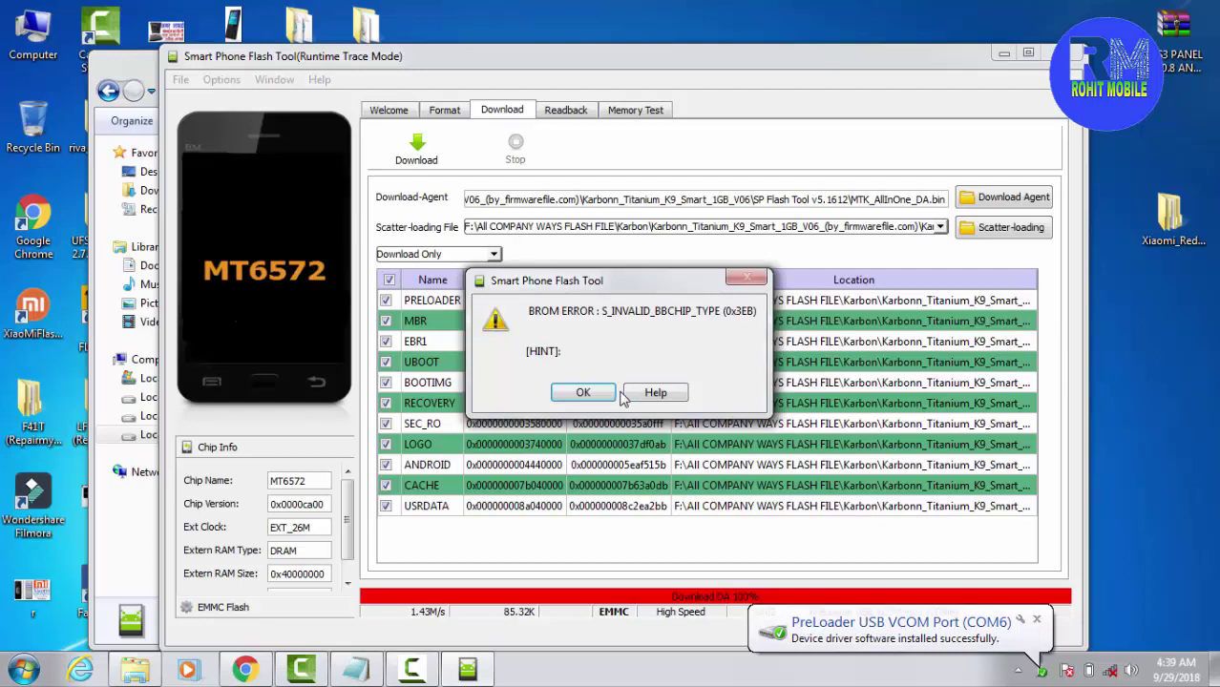
pyautogui.click(583, 392)
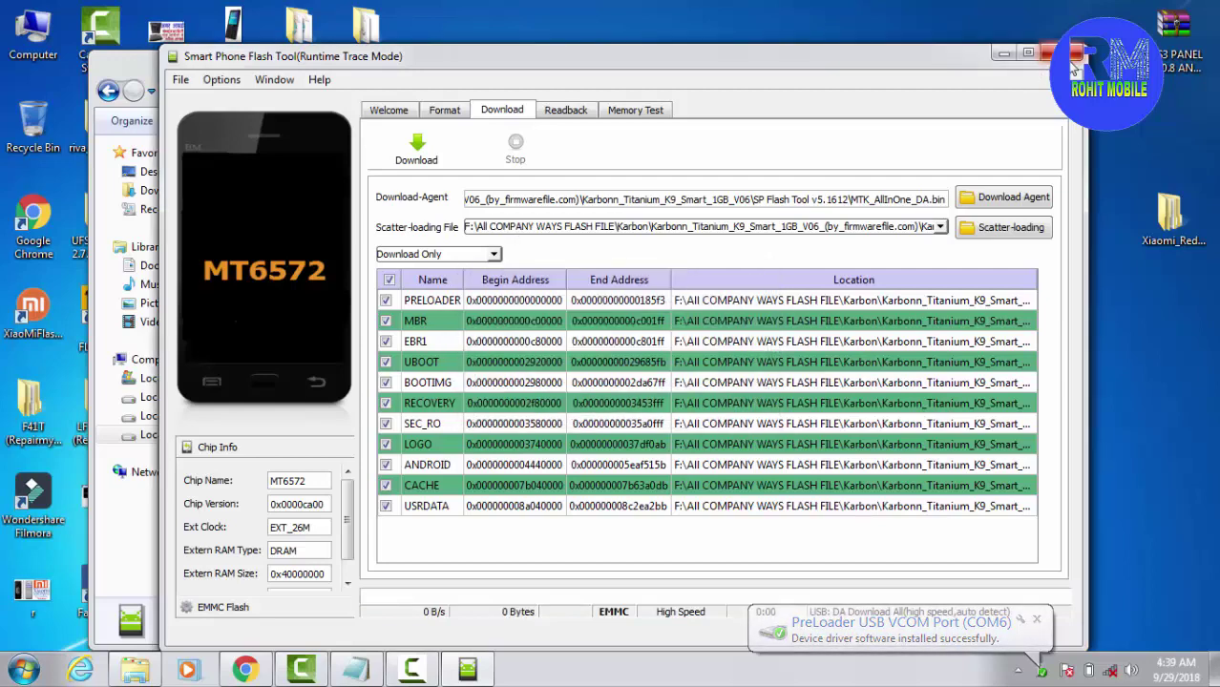
pyautogui.click(1077, 53)
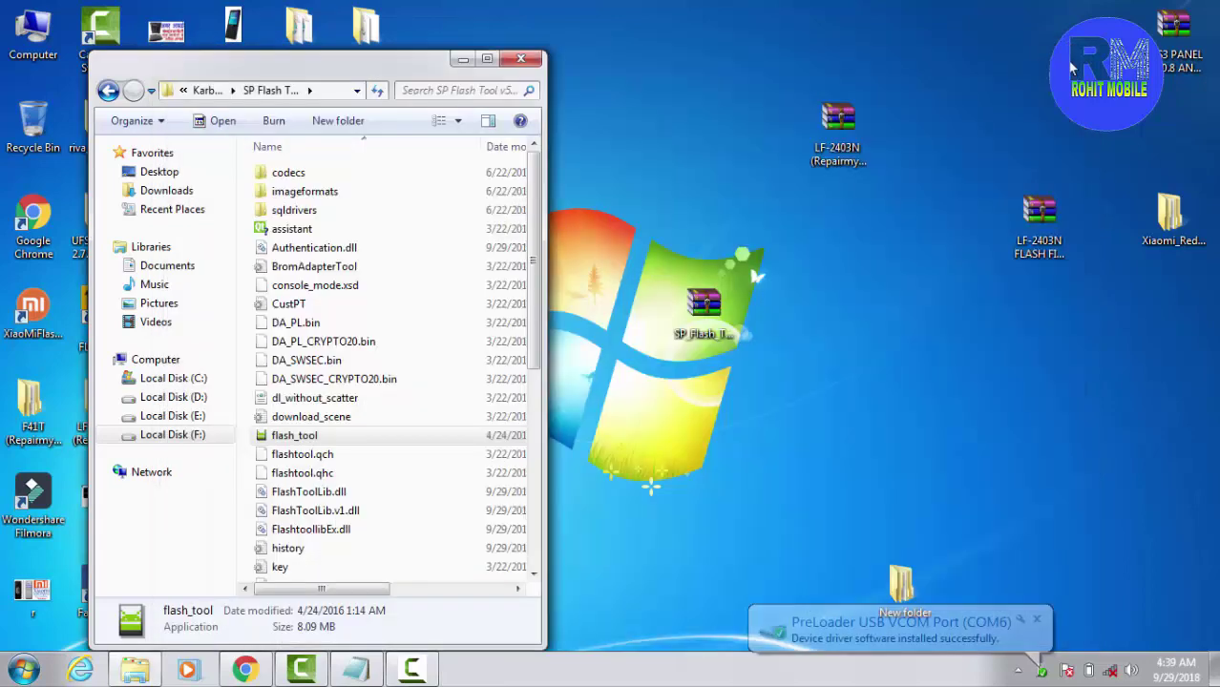
pyautogui.click(520, 59)
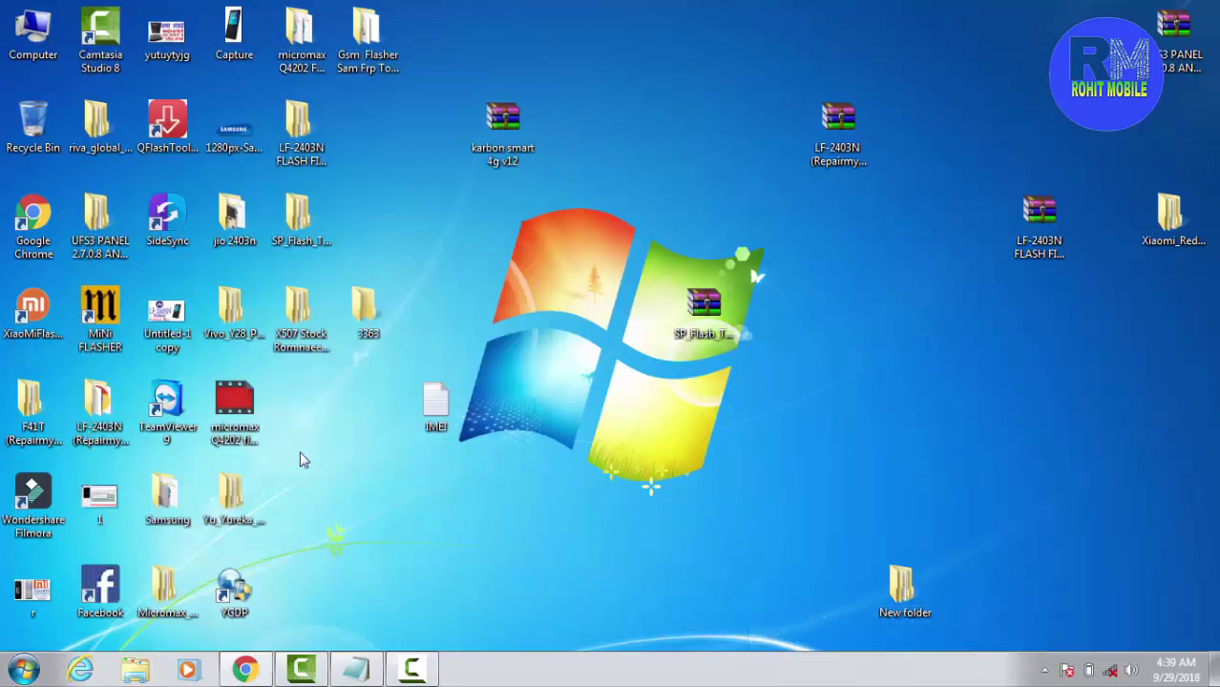
# - Check the downloads list in Chrome for the karbon smart 4g v12.rar file and minimize the browser
pyautogui.click(245, 671)
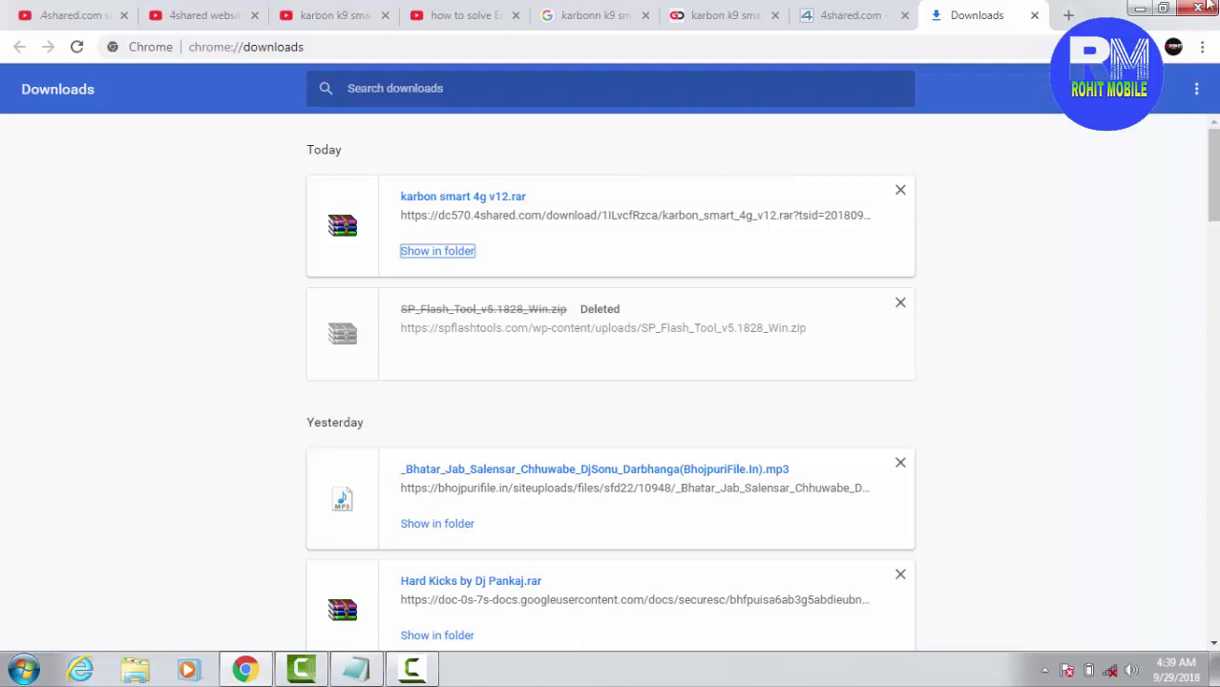
pyautogui.click(1140, 8)
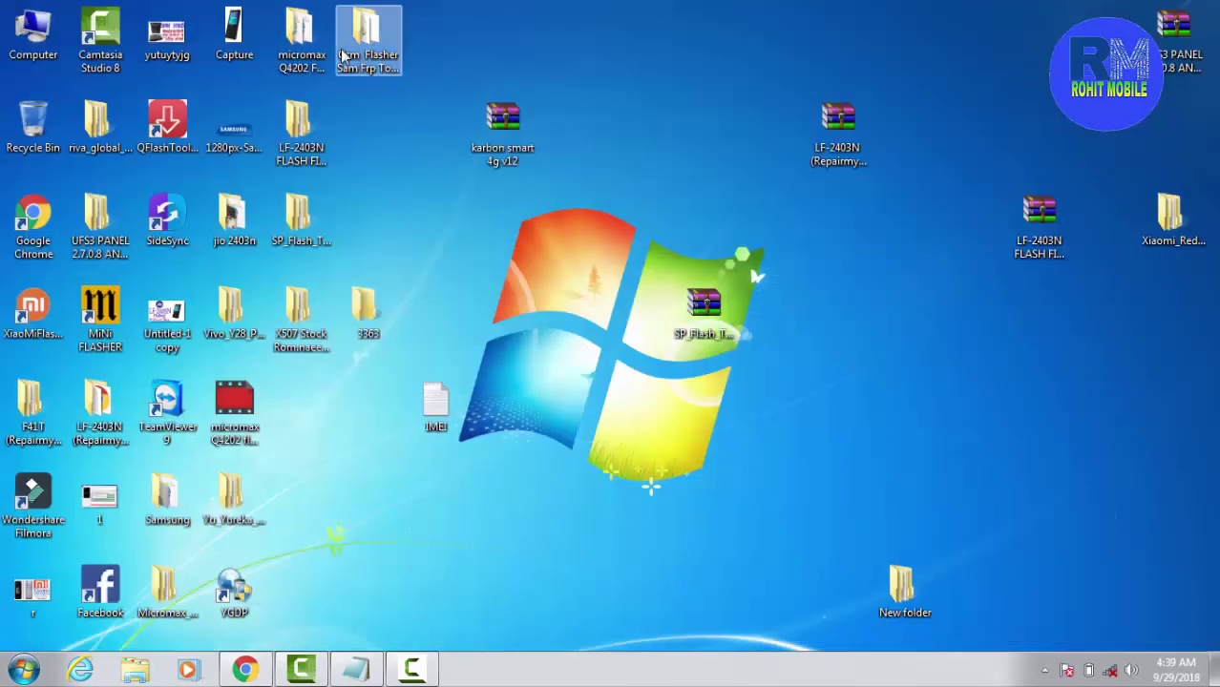
# - Browse All COMPANY WAYS FLASH FILE on Local Disk (F:) to the Karbon folder, review its Karbonn firmware packages, and close the window
pyautogui.doubleClick(6, 51)
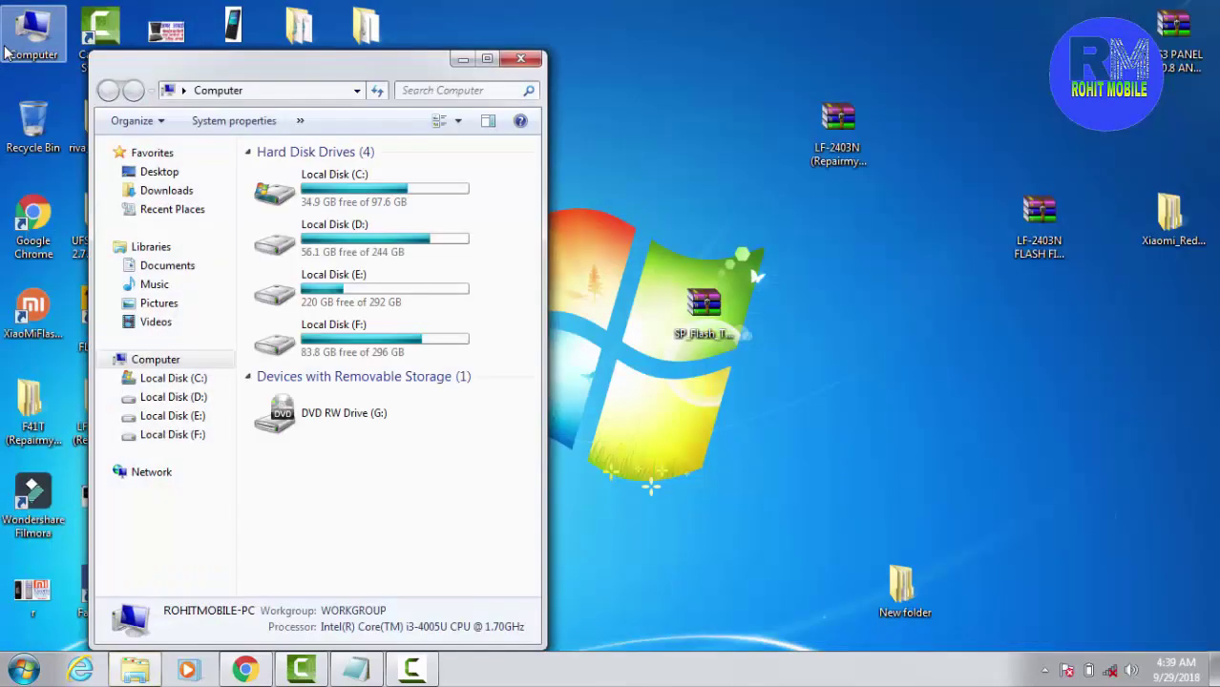
pyautogui.doubleClick(364, 347)
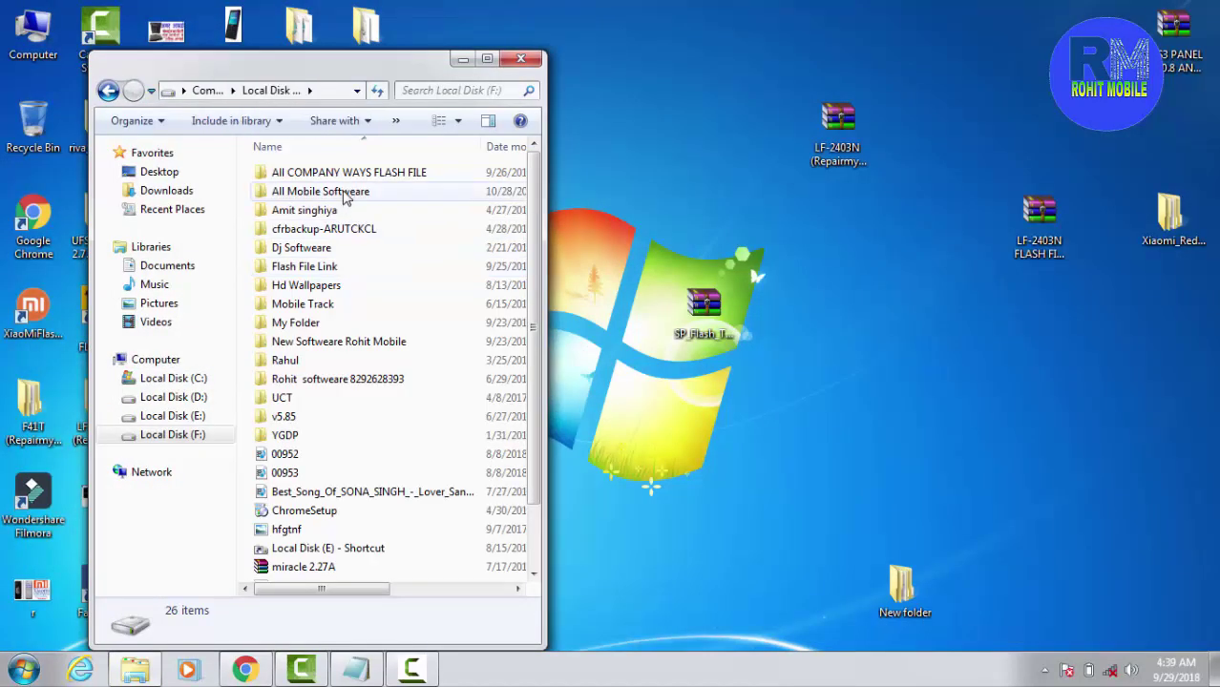
pyautogui.doubleClick(346, 177)
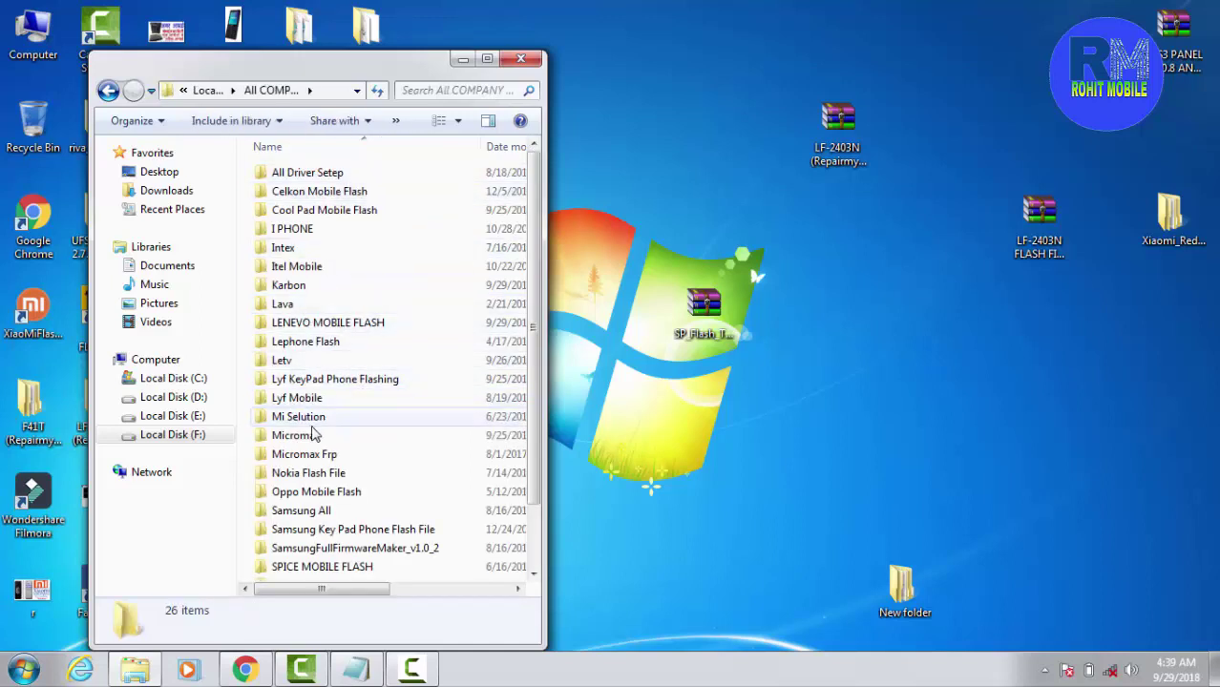
pyautogui.press('k')
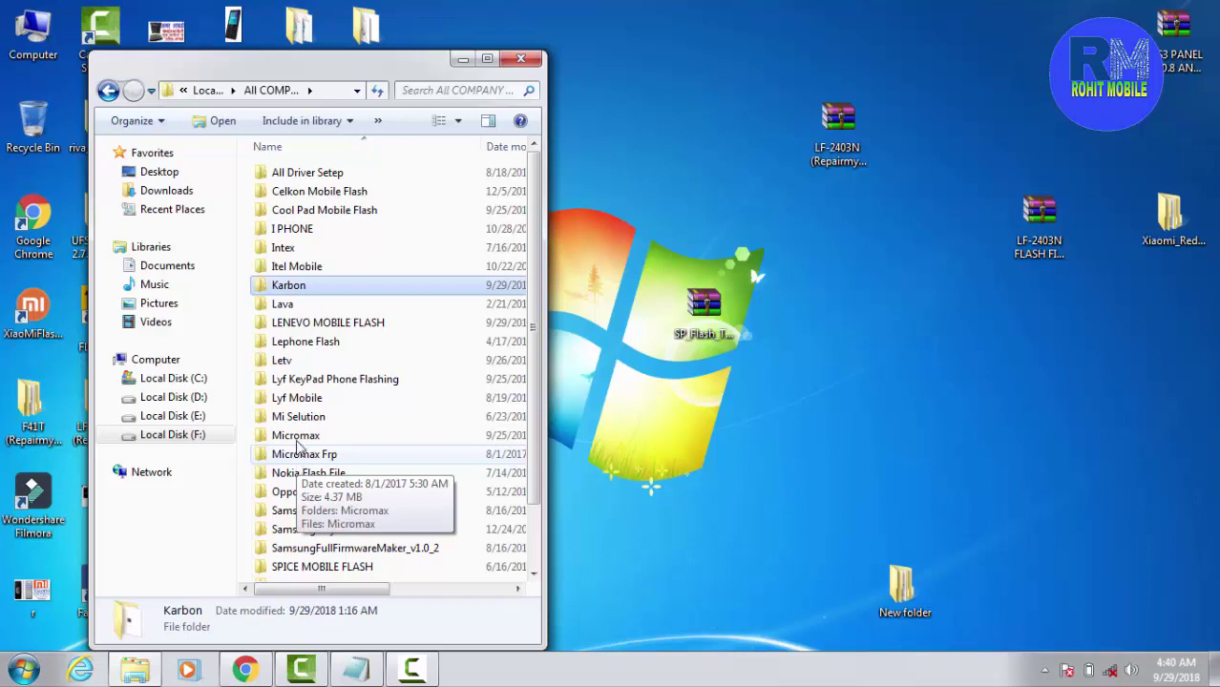
pyautogui.doubleClick(321, 286)
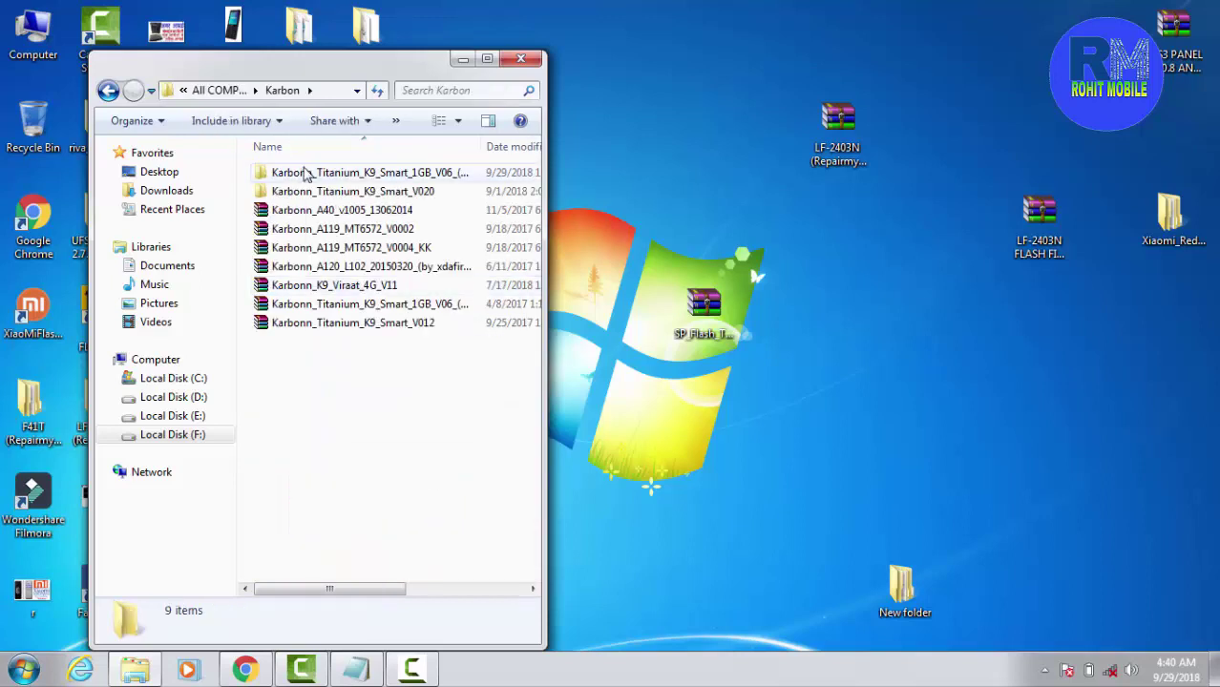
pyautogui.click(309, 172)
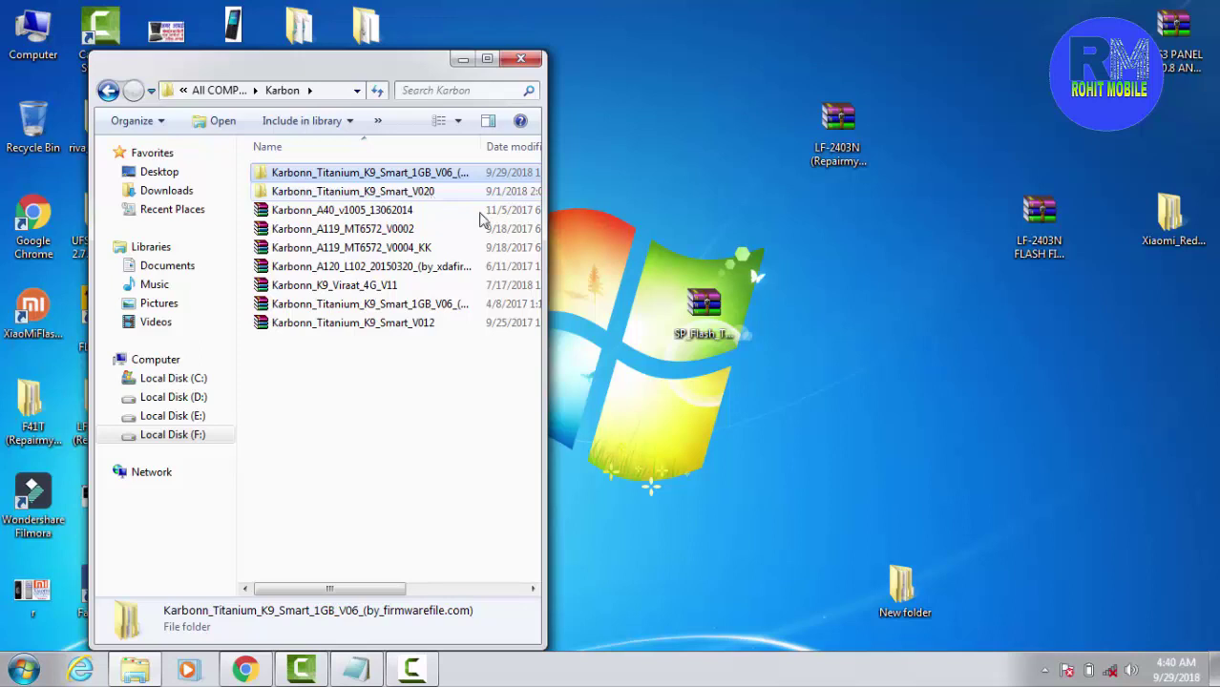
pyautogui.click(413, 674)
pyautogui.click(416, 672)
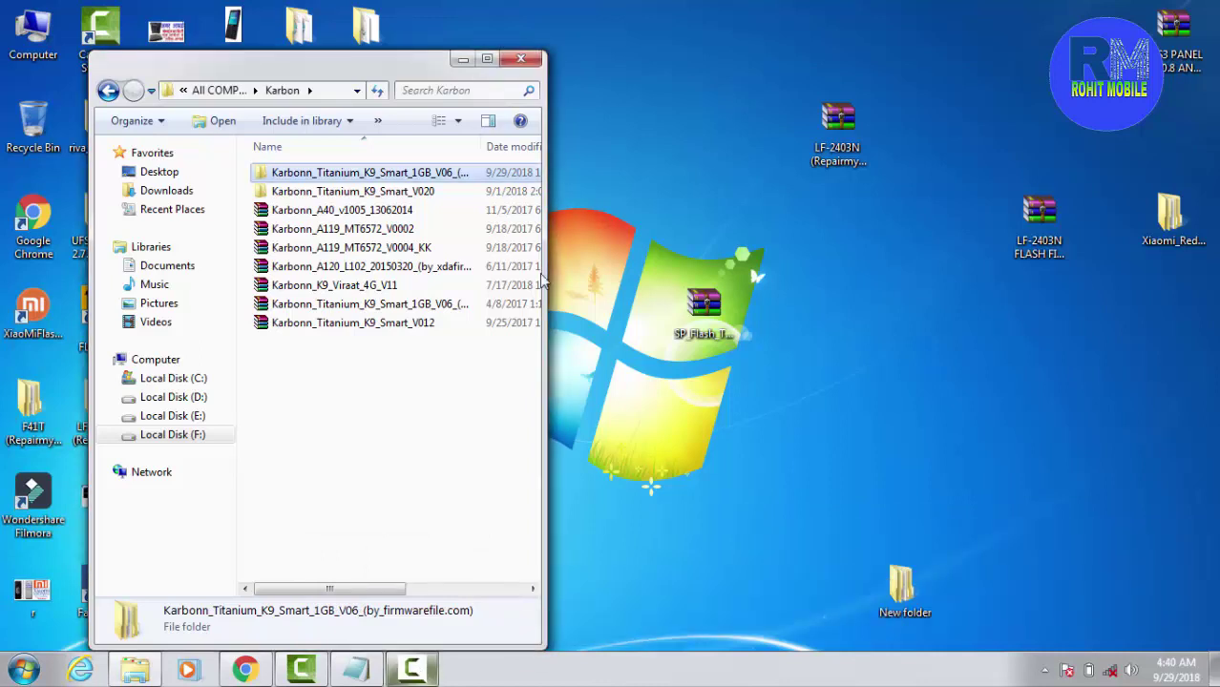
pyautogui.click(530, 62)
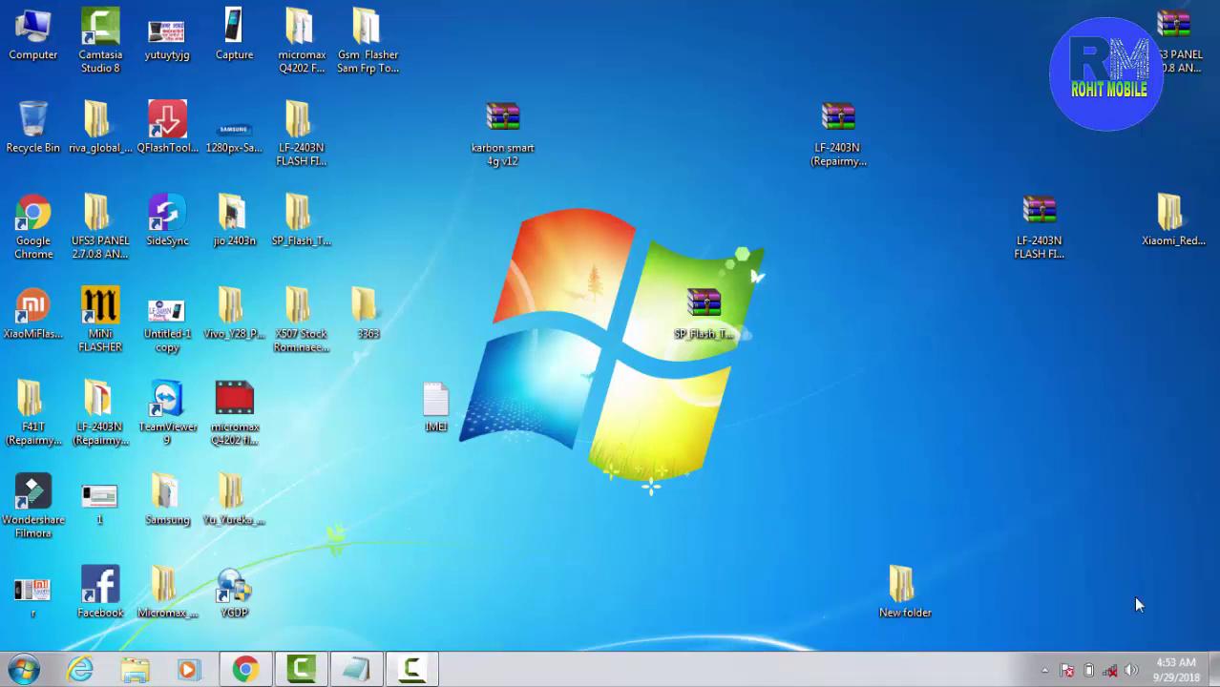
# - Refresh the desktop and extract the karbon smart 4g v12 archive into a folder of the same name there
pyautogui.rightClick(524, 529)
pyautogui.click(581, 303)
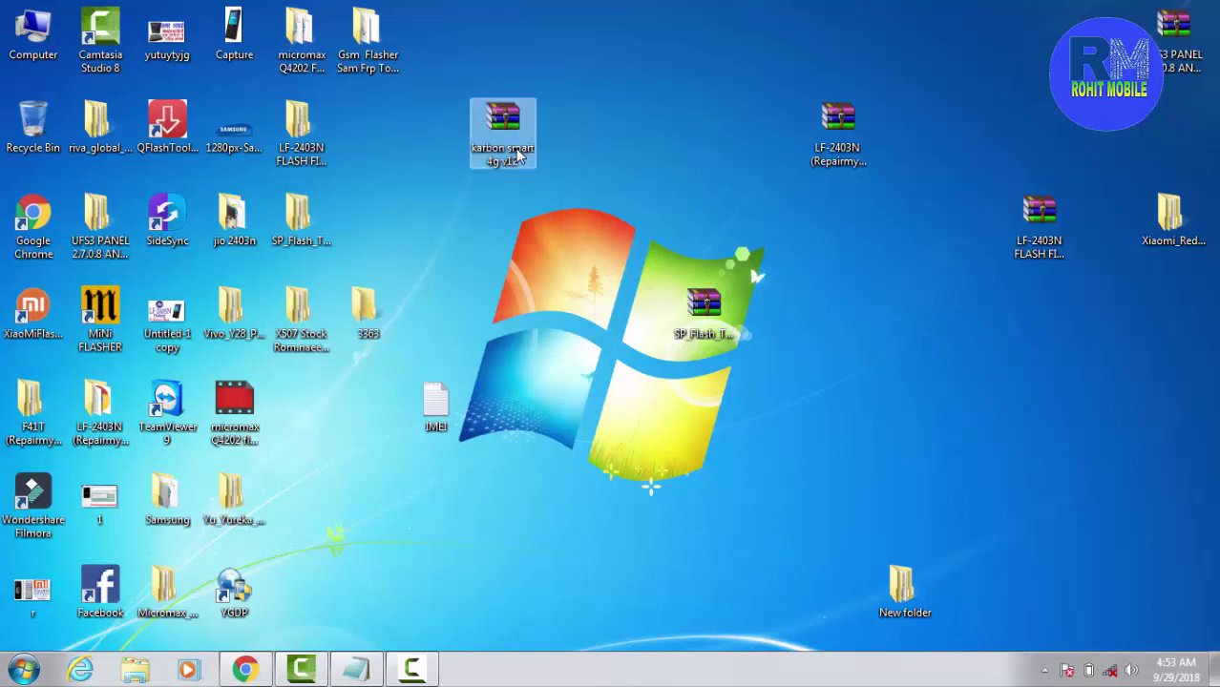
pyautogui.rightClick(517, 151)
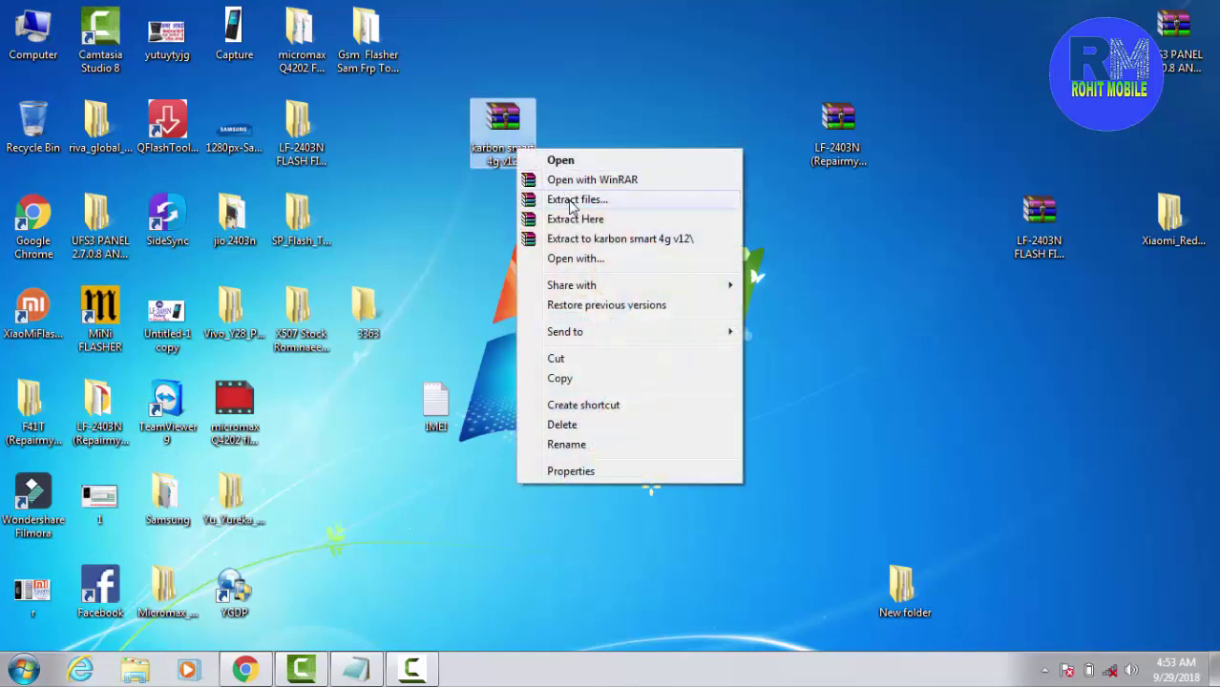
pyautogui.click(571, 203)
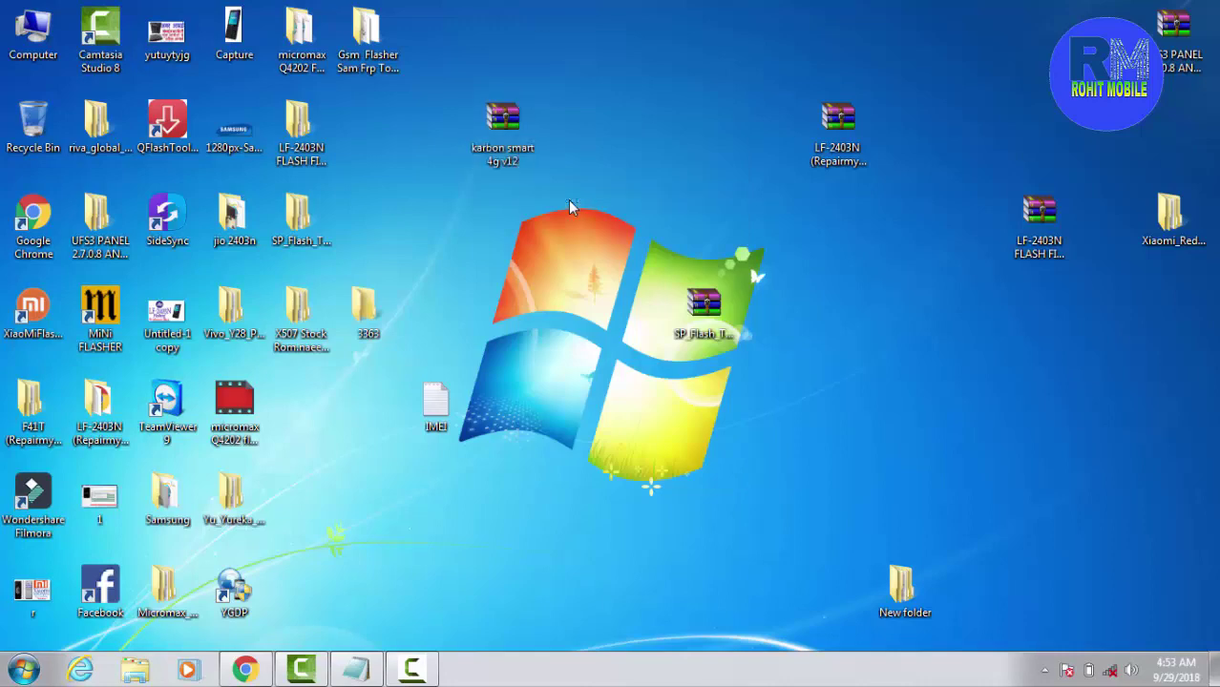
pyautogui.click(658, 517)
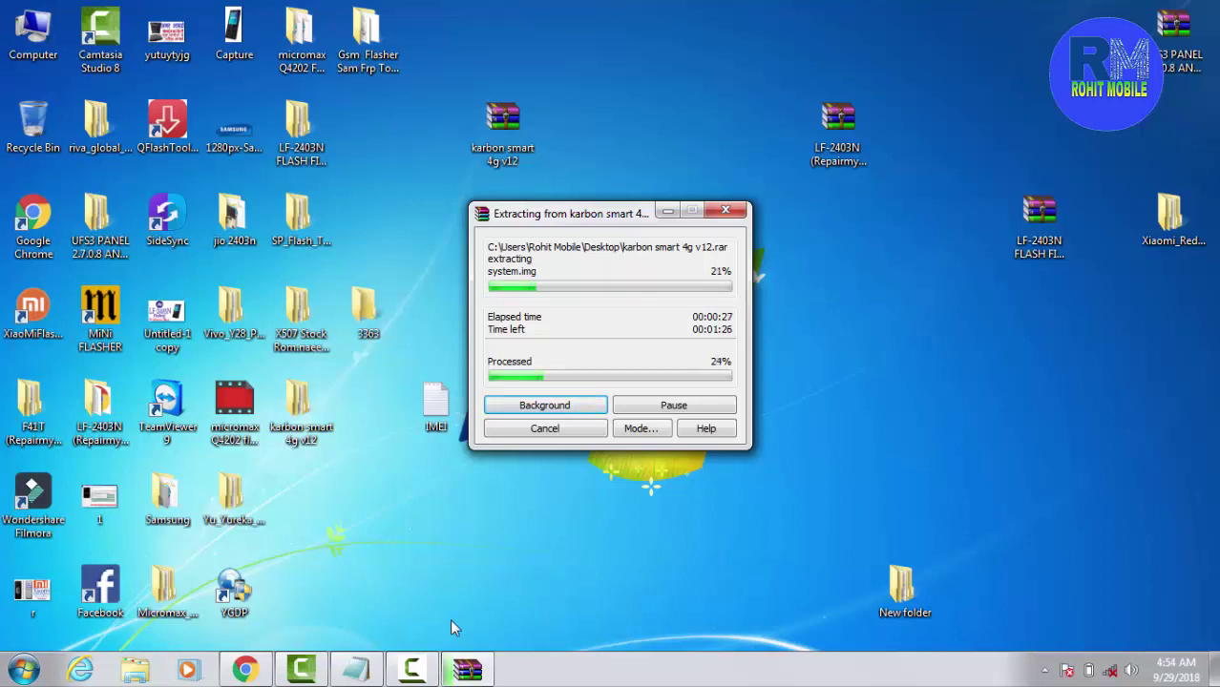
pyautogui.click(417, 671)
pyautogui.click(417, 671)
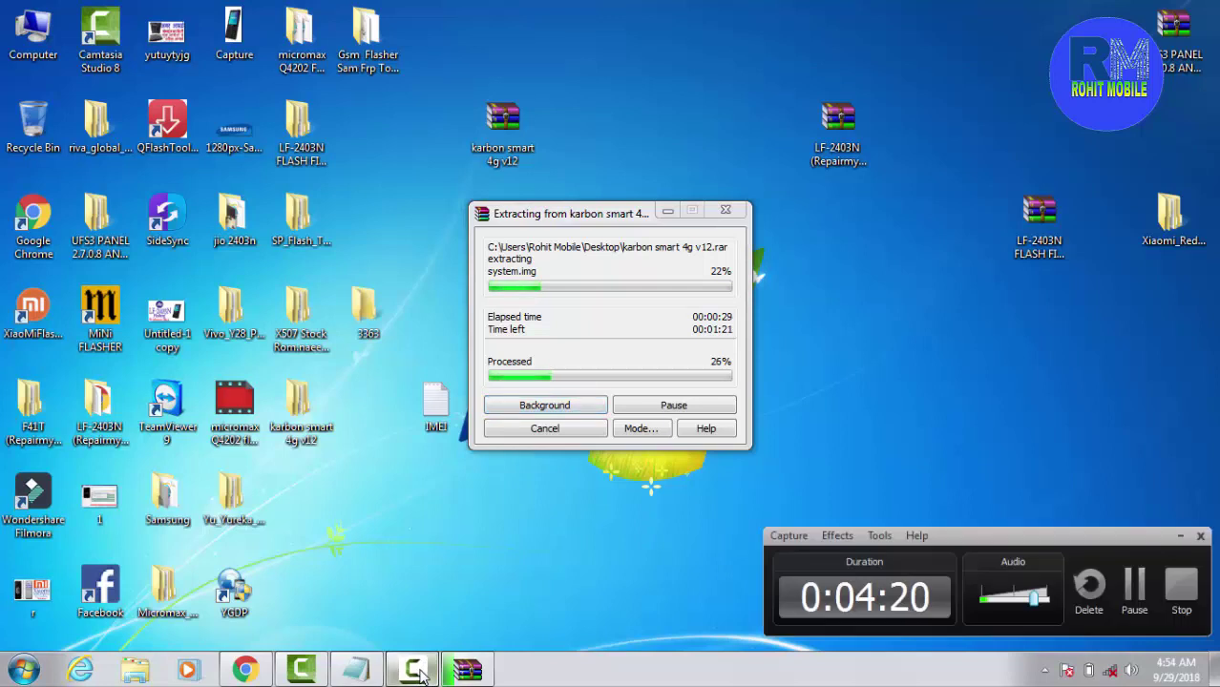
pyautogui.rightClick(849, 518)
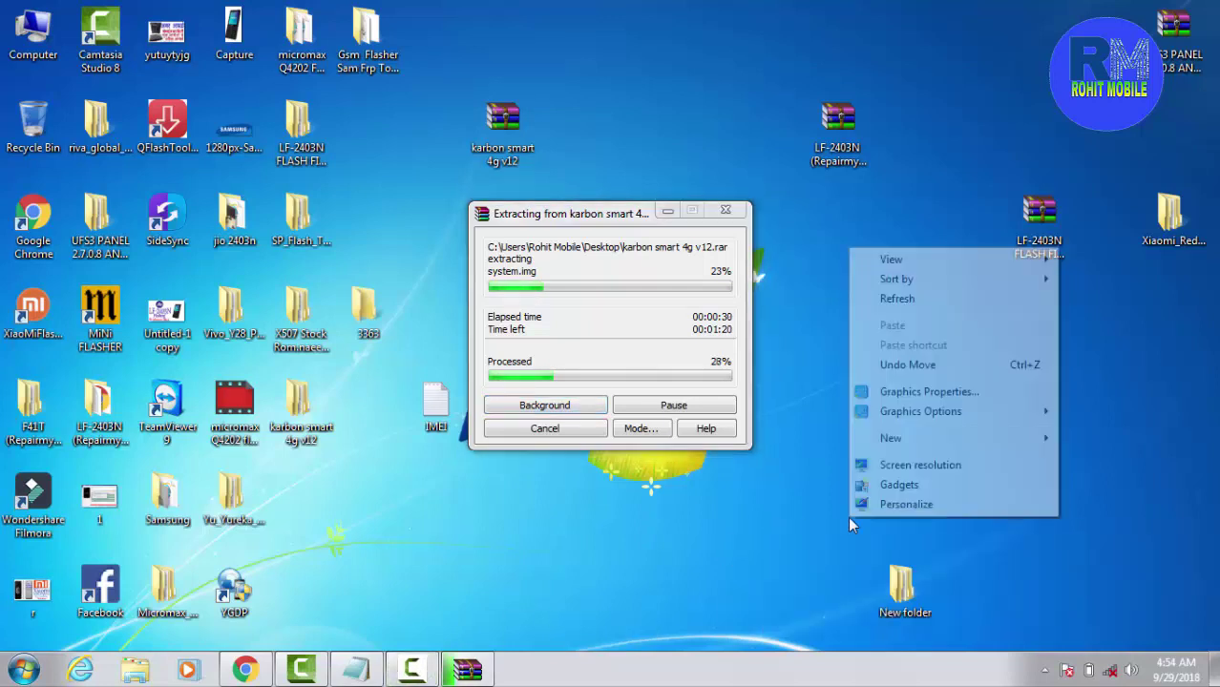
pyautogui.click(903, 300)
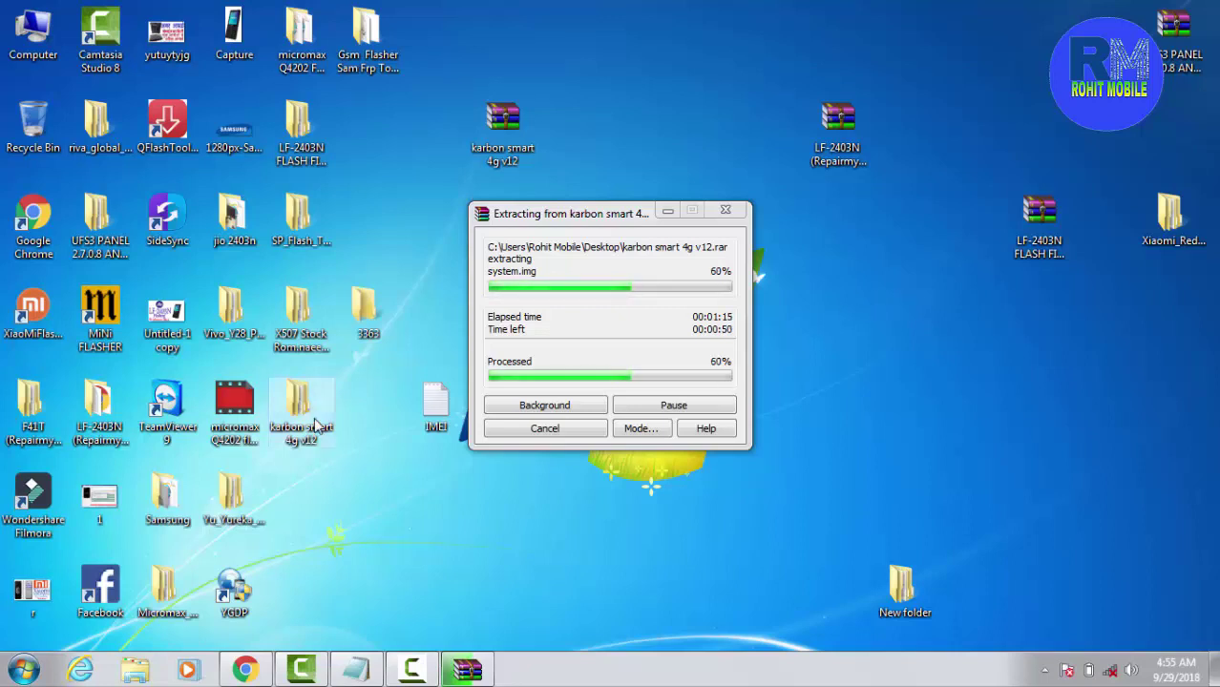
# - Look through the extracted karbon smart 4g v12 folder down to its MT6737M Karbonn K9 Smart 4G firmware subfolder and close it
pyautogui.press('Return')
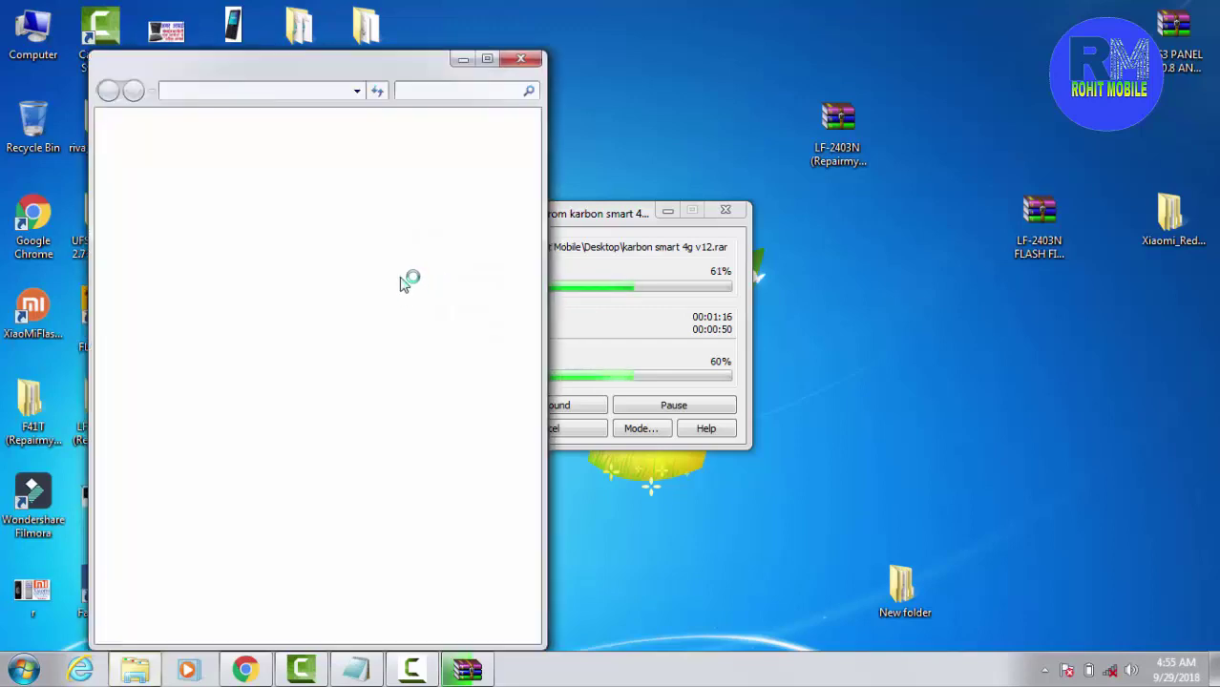
pyautogui.doubleClick(368, 179)
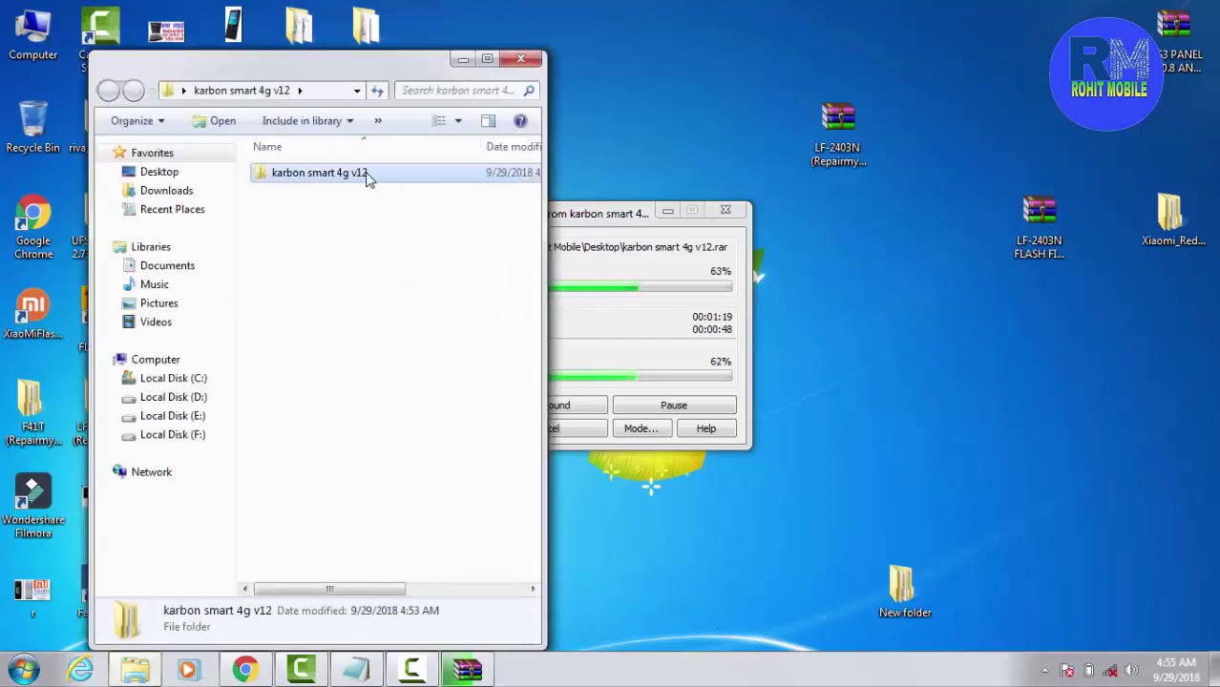
pyautogui.click(367, 179)
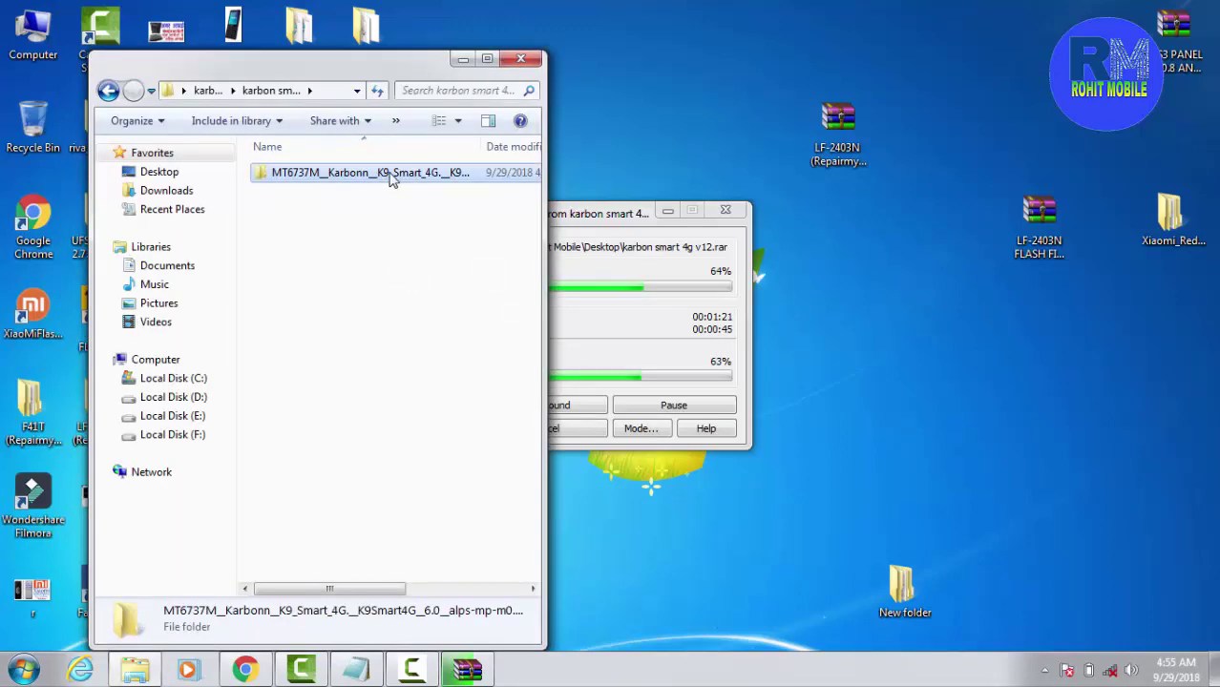
pyautogui.doubleClick(391, 180)
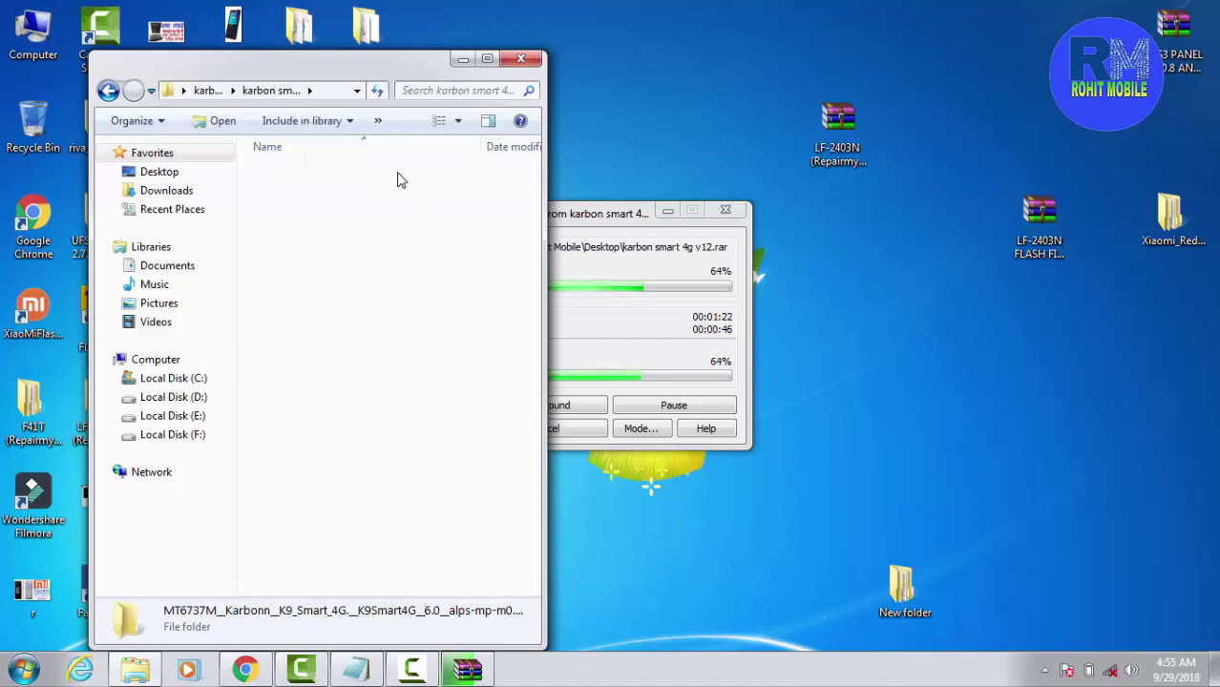
pyautogui.click(521, 59)
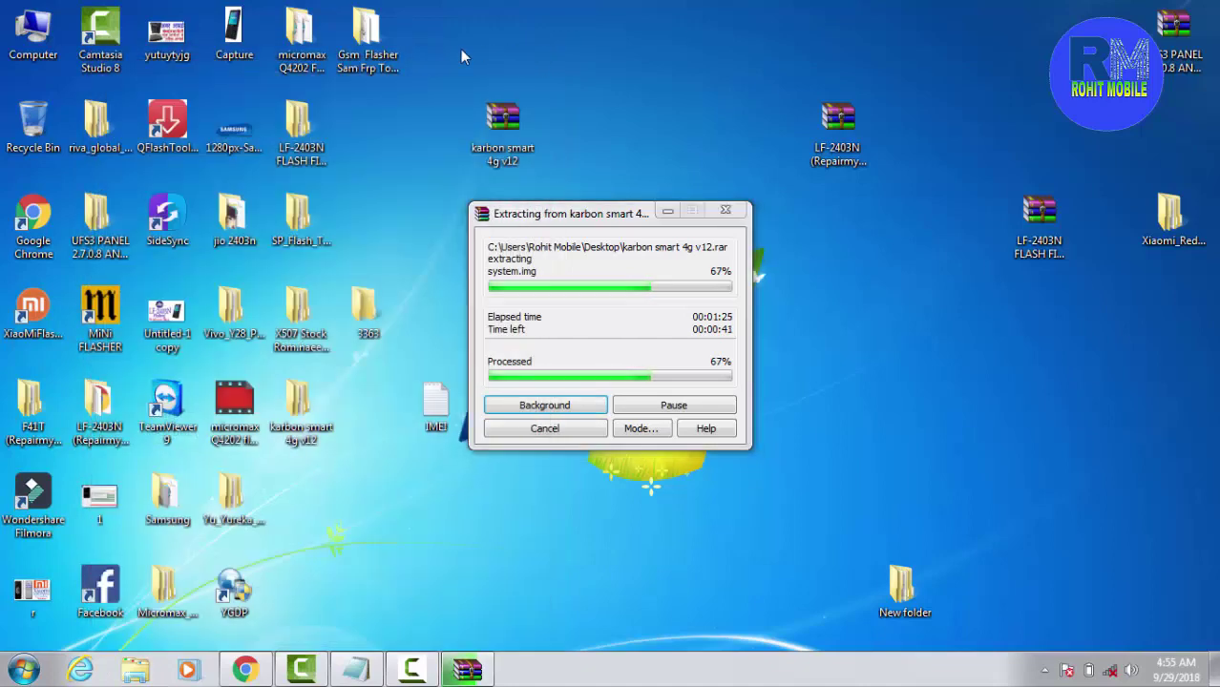
pyautogui.rightClick(460, 48)
pyautogui.click(504, 98)
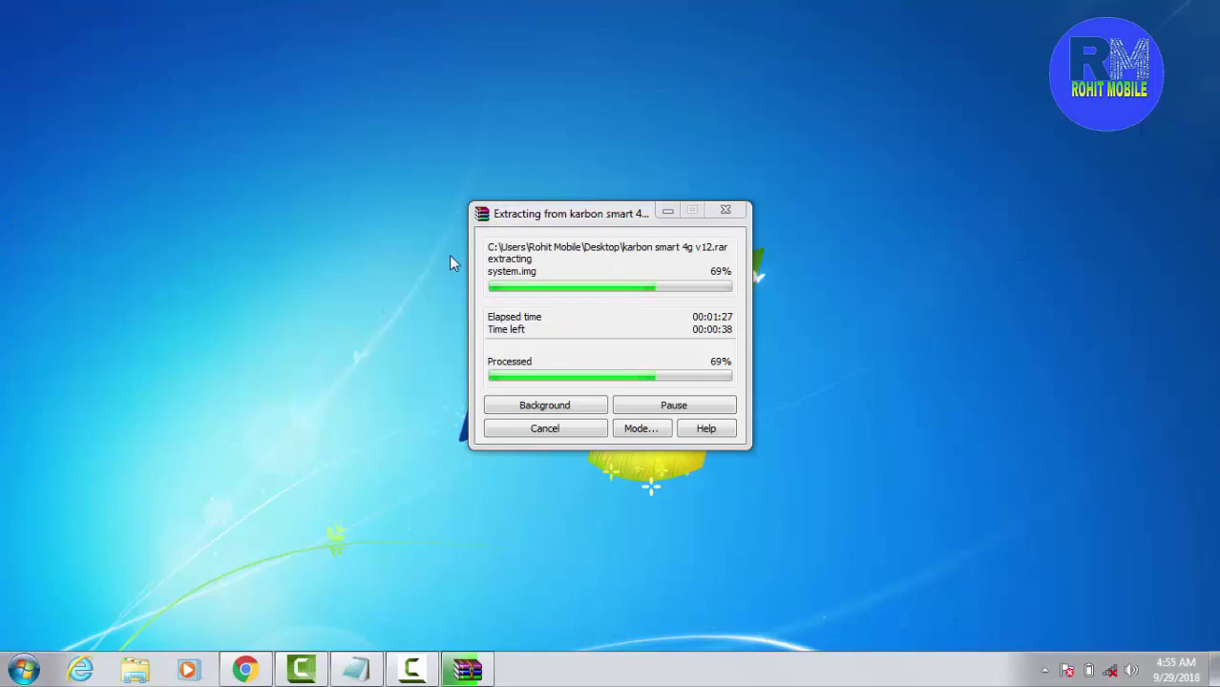
pyautogui.click(416, 672)
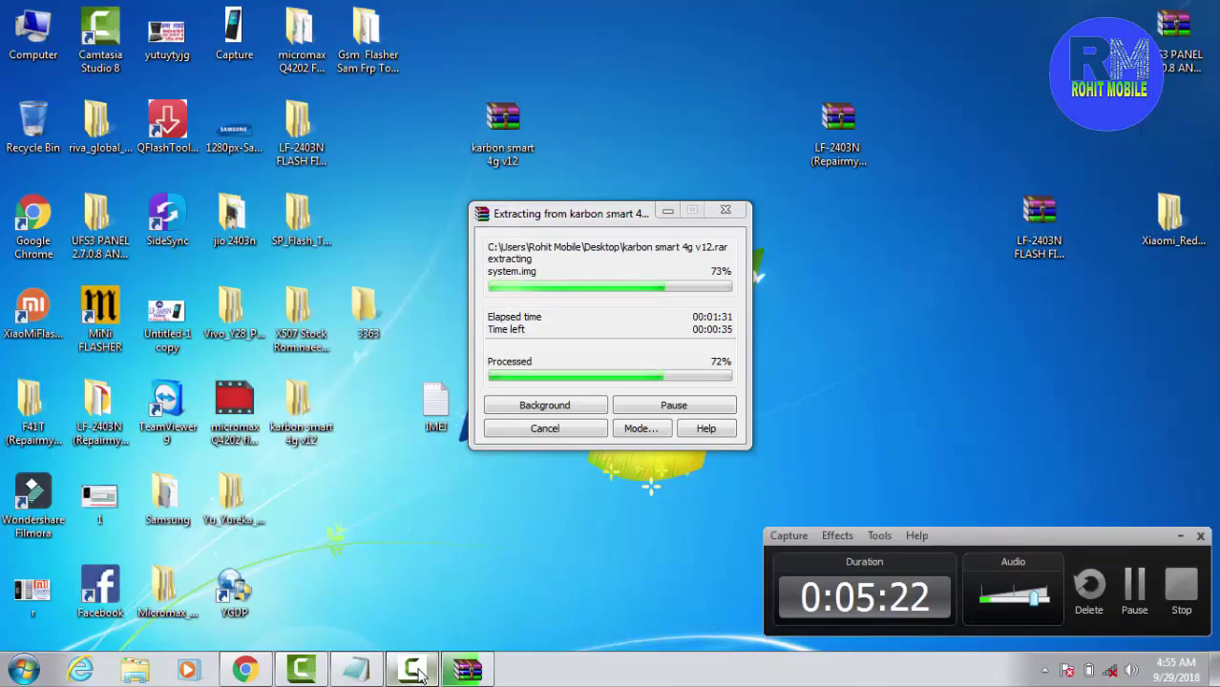
pyautogui.click(418, 673)
pyautogui.rightClick(804, 581)
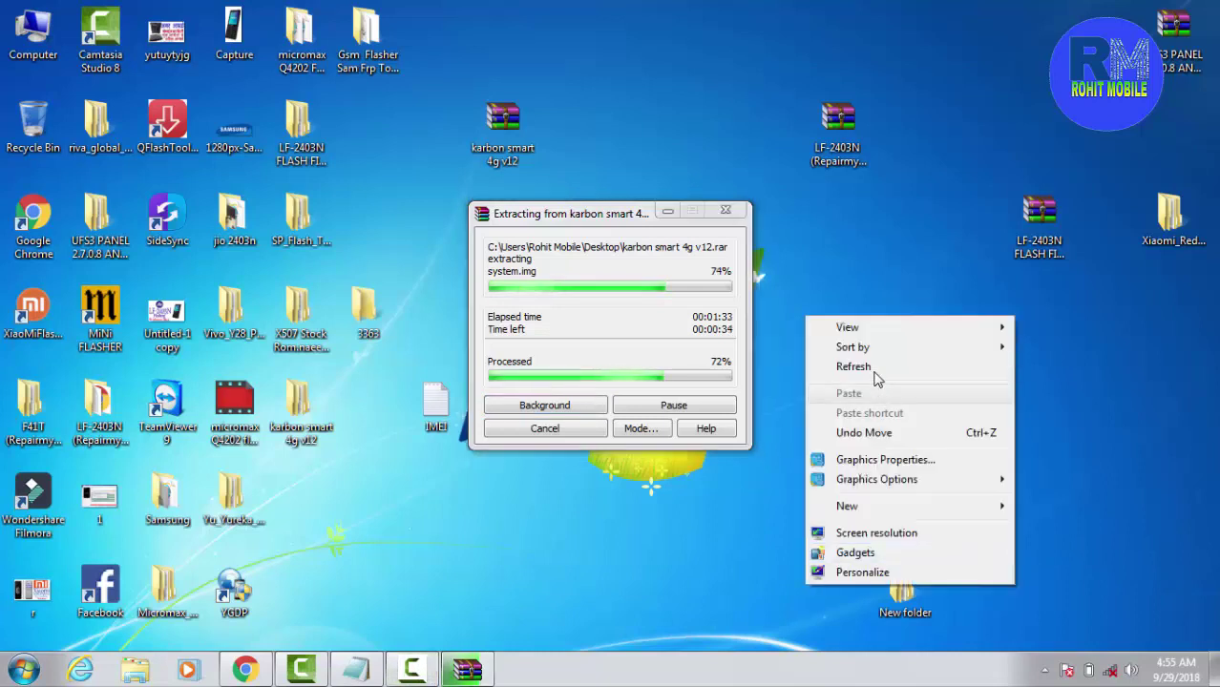
# - Refresh the desktop and browse the karbon smart 4g v12 folder down to the firmware files in its MT6737M Karbonn K9 Smart 4G subfolder
pyautogui.click(874, 373)
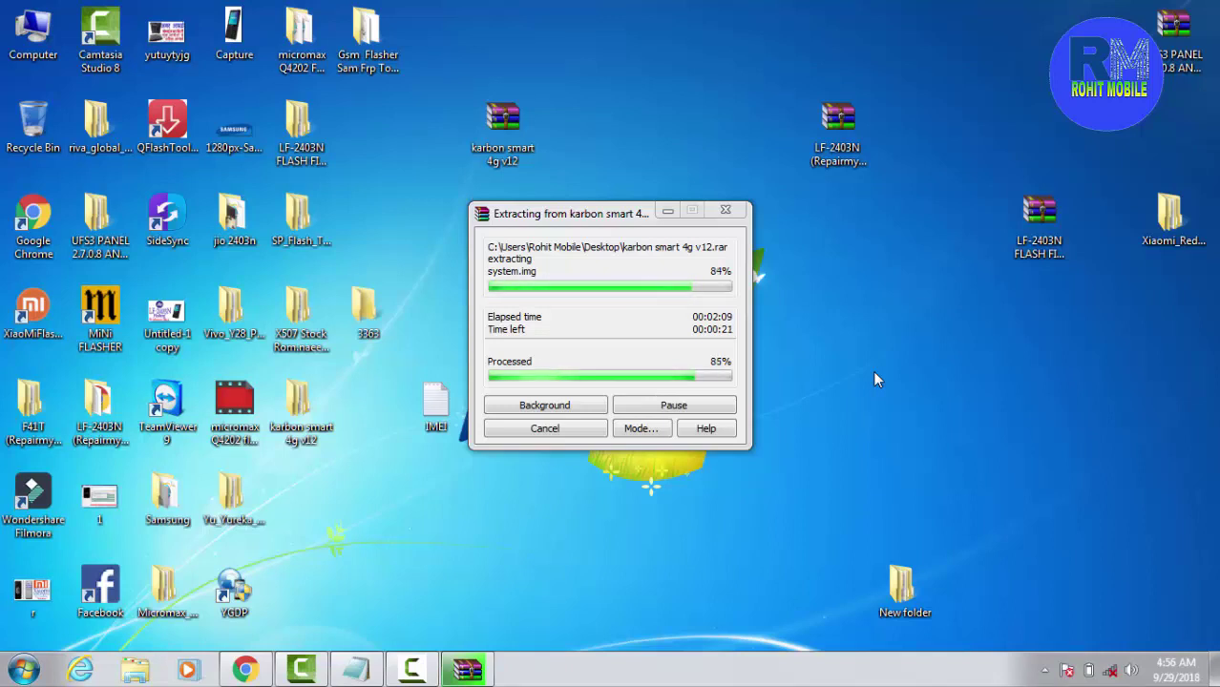
pyautogui.doubleClick(320, 406)
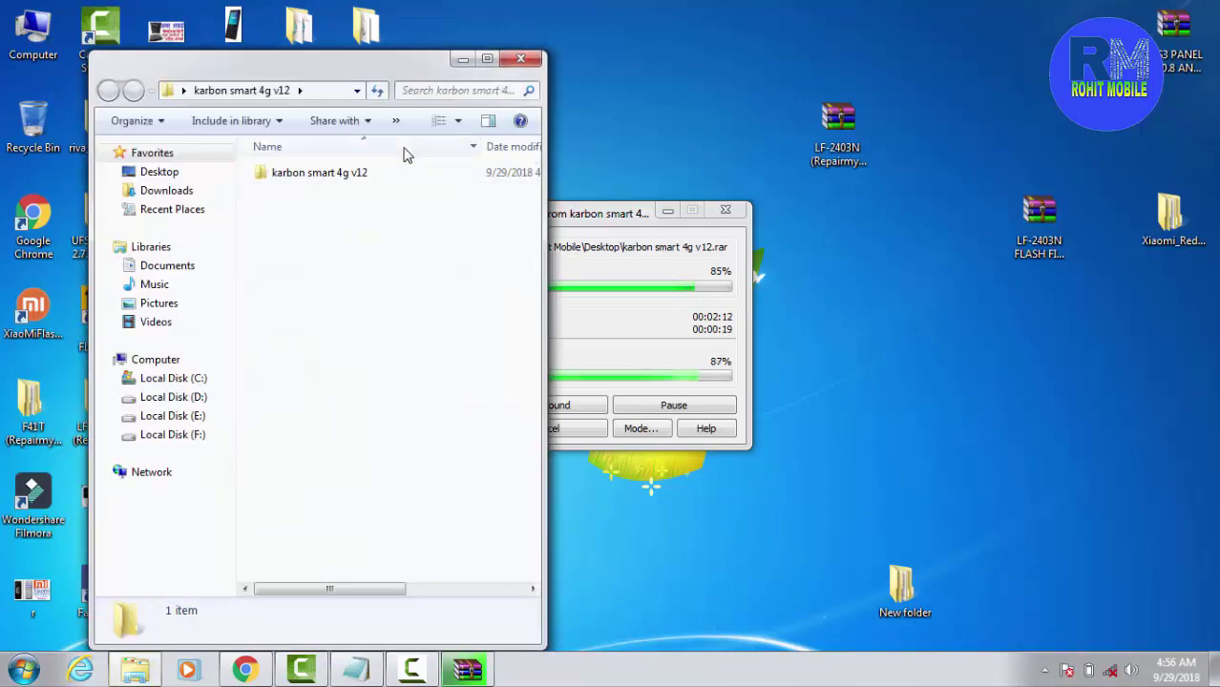
pyautogui.doubleClick(377, 180)
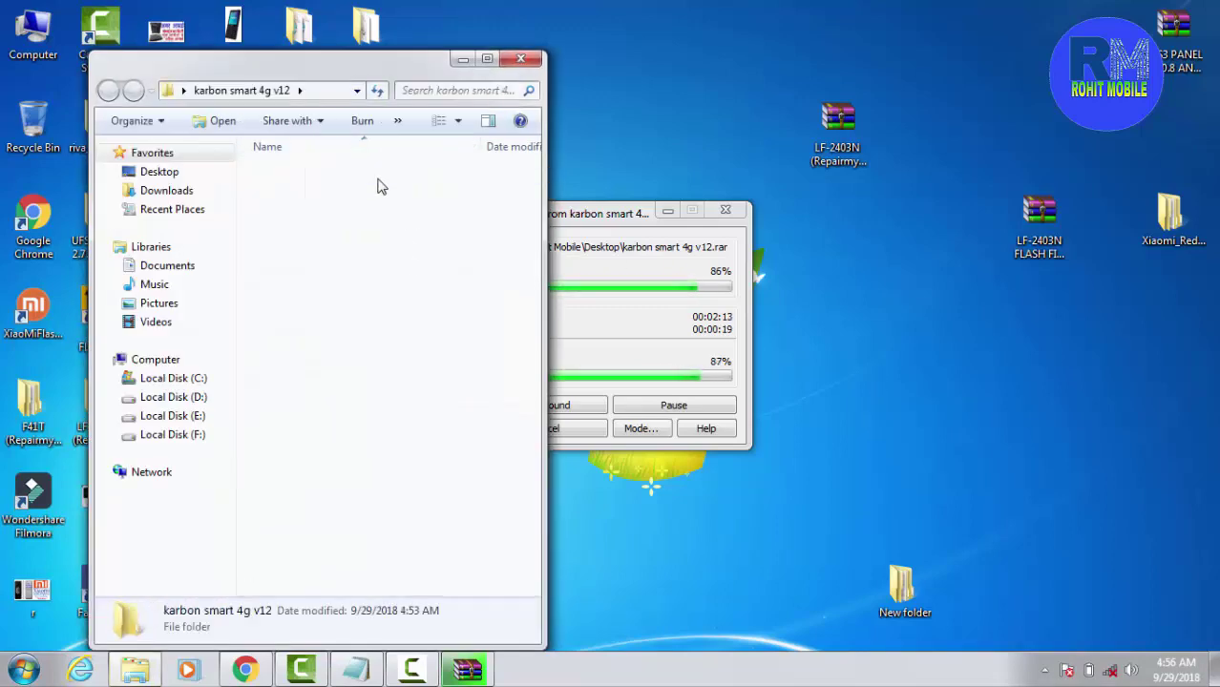
pyautogui.click(379, 182)
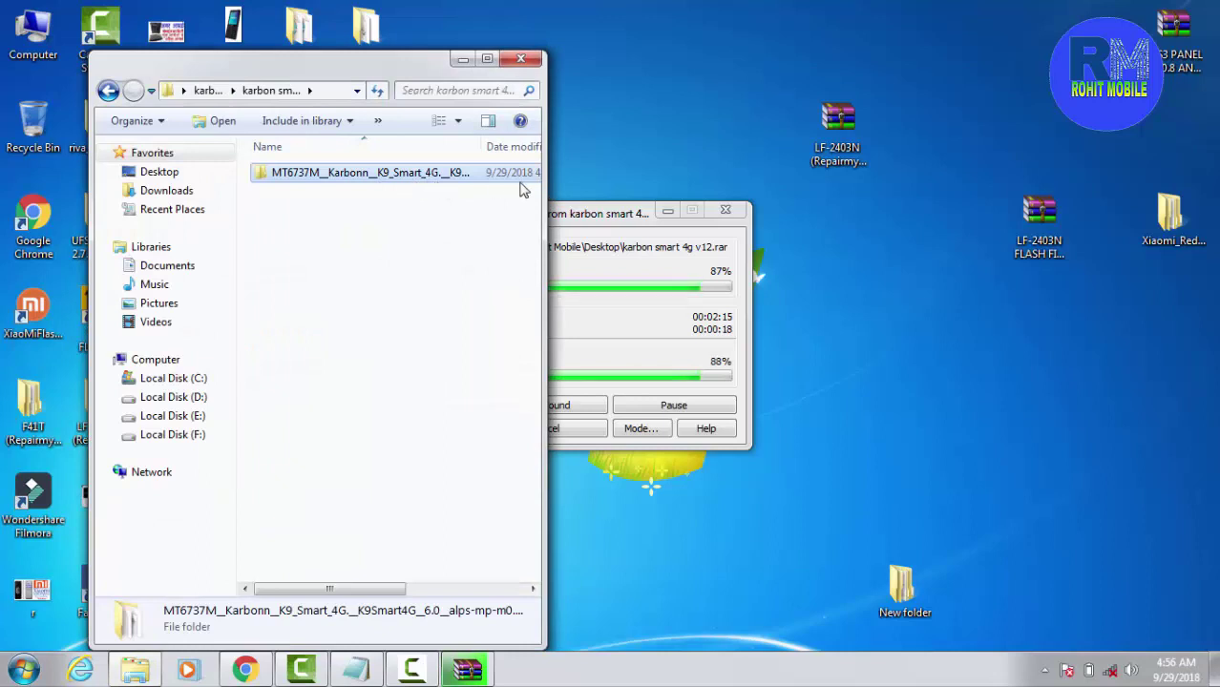
pyautogui.moveTo(544, 182); pyautogui.dragTo(674, 196)
pyautogui.moveTo(582, 207); pyautogui.dragTo(510, 222)
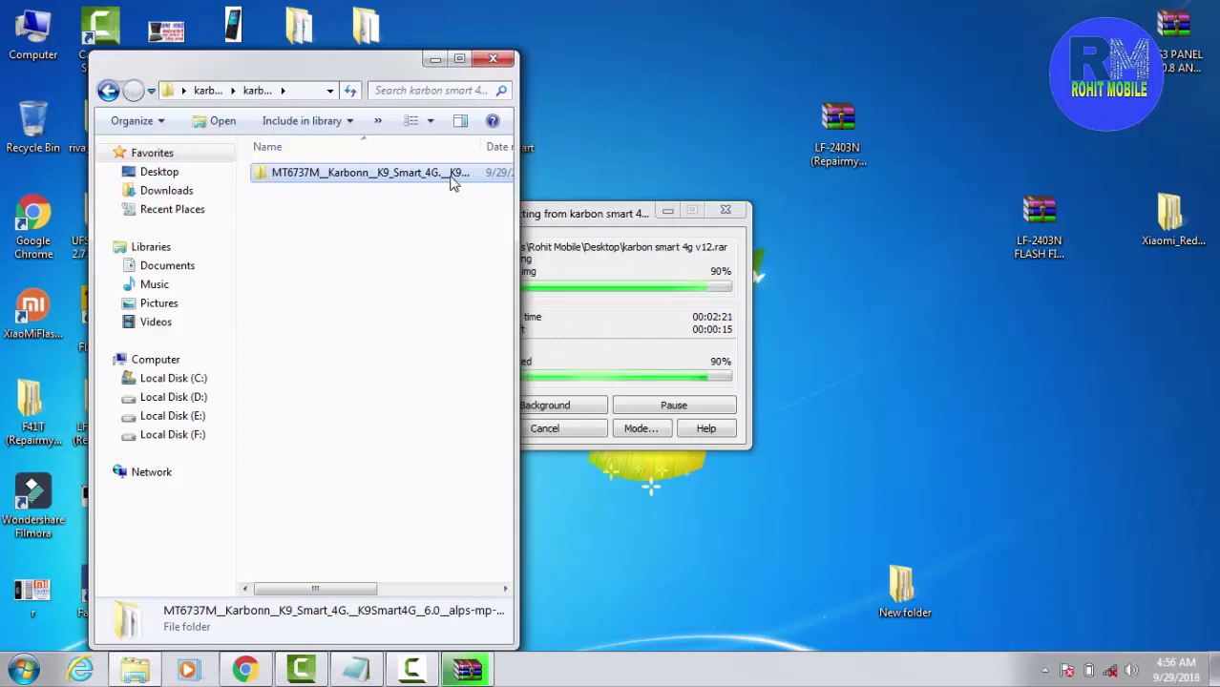
pyautogui.doubleClick(454, 177)
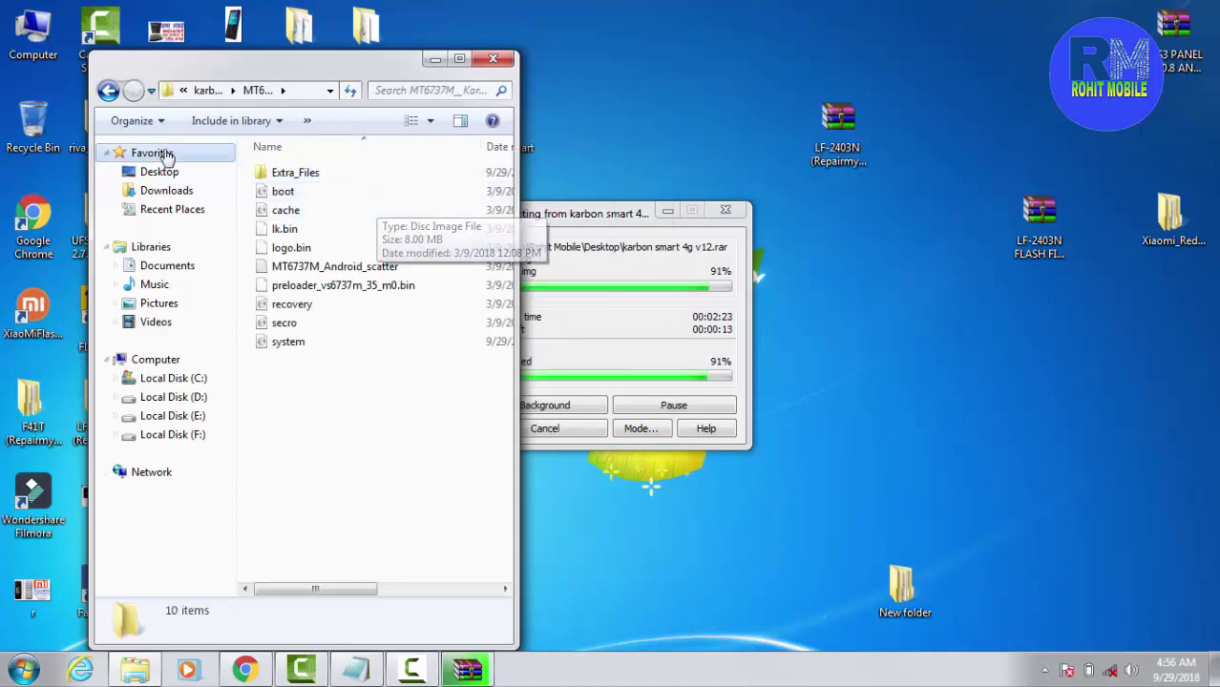
# - Return to the parent folder, open the MT6737M firmware folder's name for editing to read it in full, and close the window
pyautogui.click(108, 91)
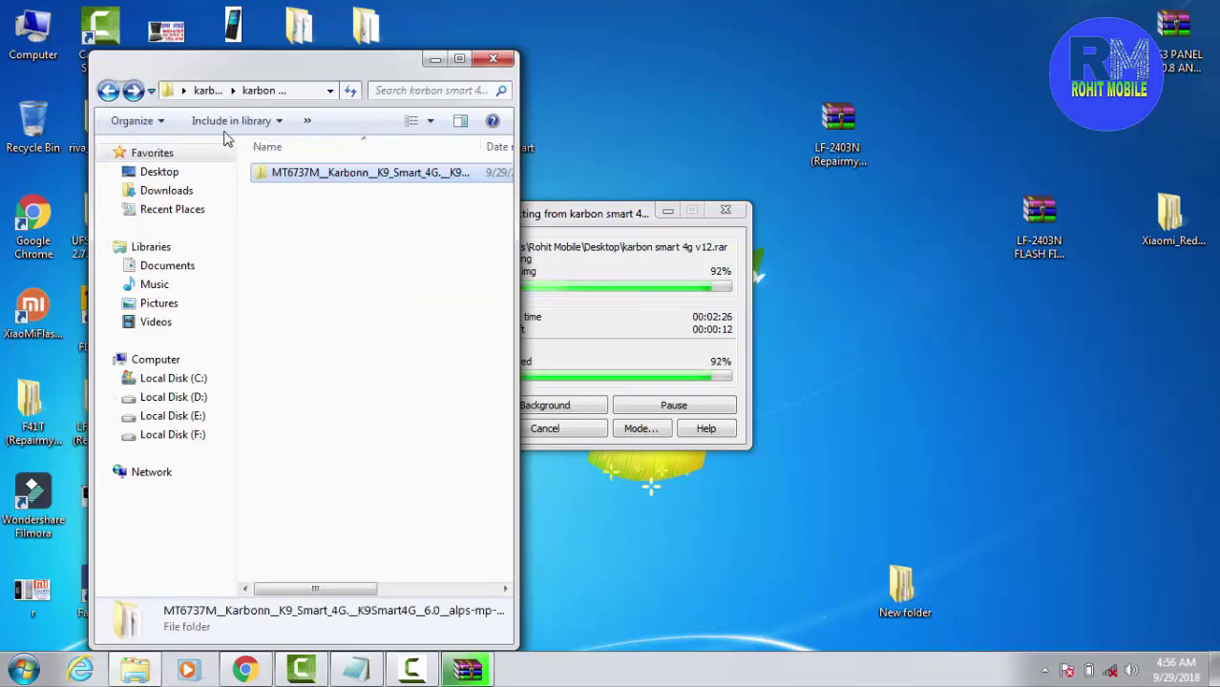
pyautogui.rightClick(368, 191)
pyautogui.rightClick(351, 174)
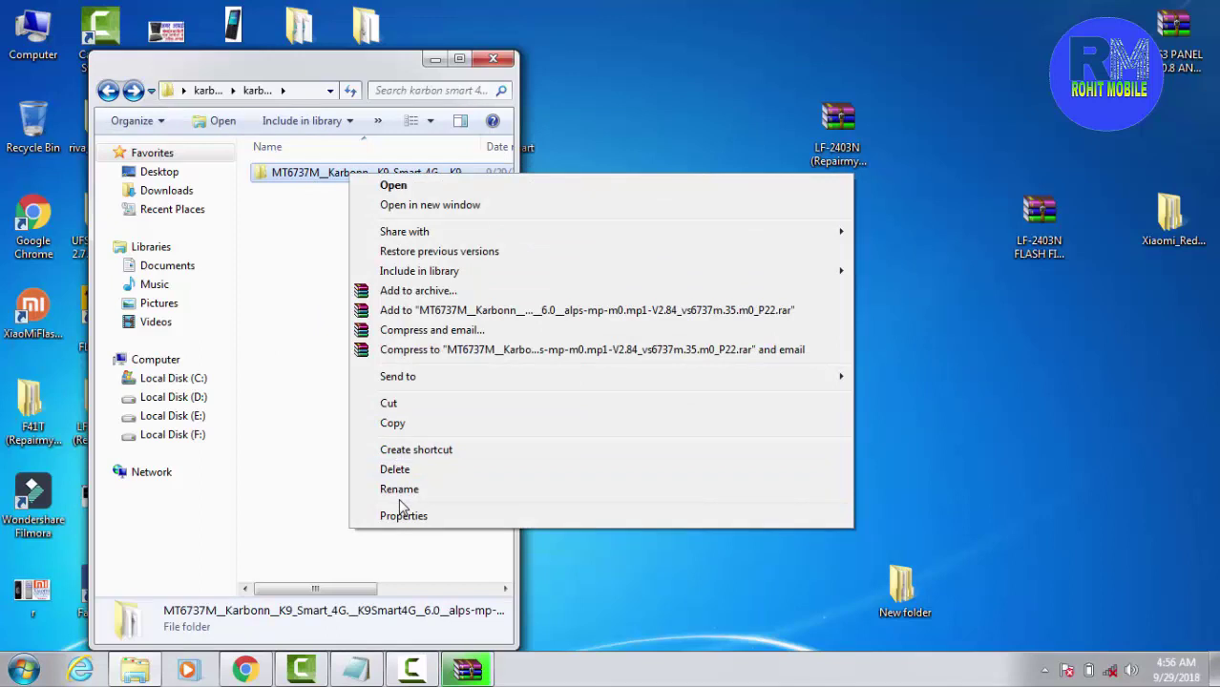
pyautogui.click(399, 491)
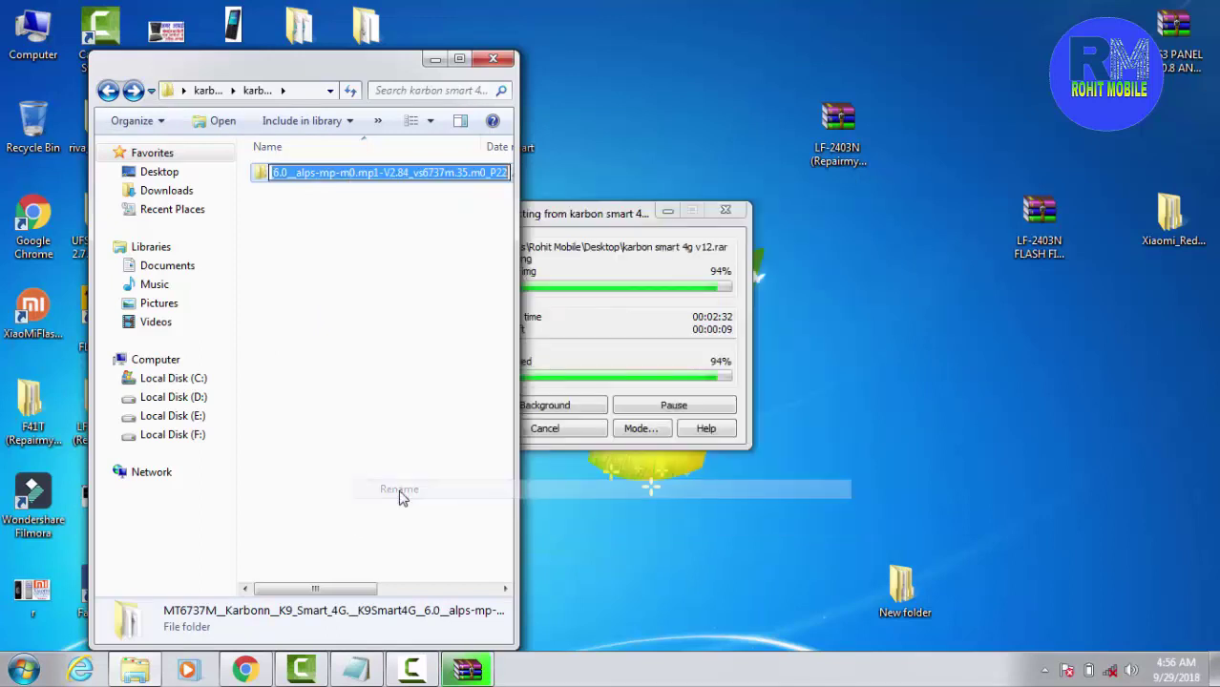
pyautogui.click(421, 174)
pyautogui.moveTo(431, 173); pyautogui.dragTo(493, 203)
pyautogui.click(429, 173)
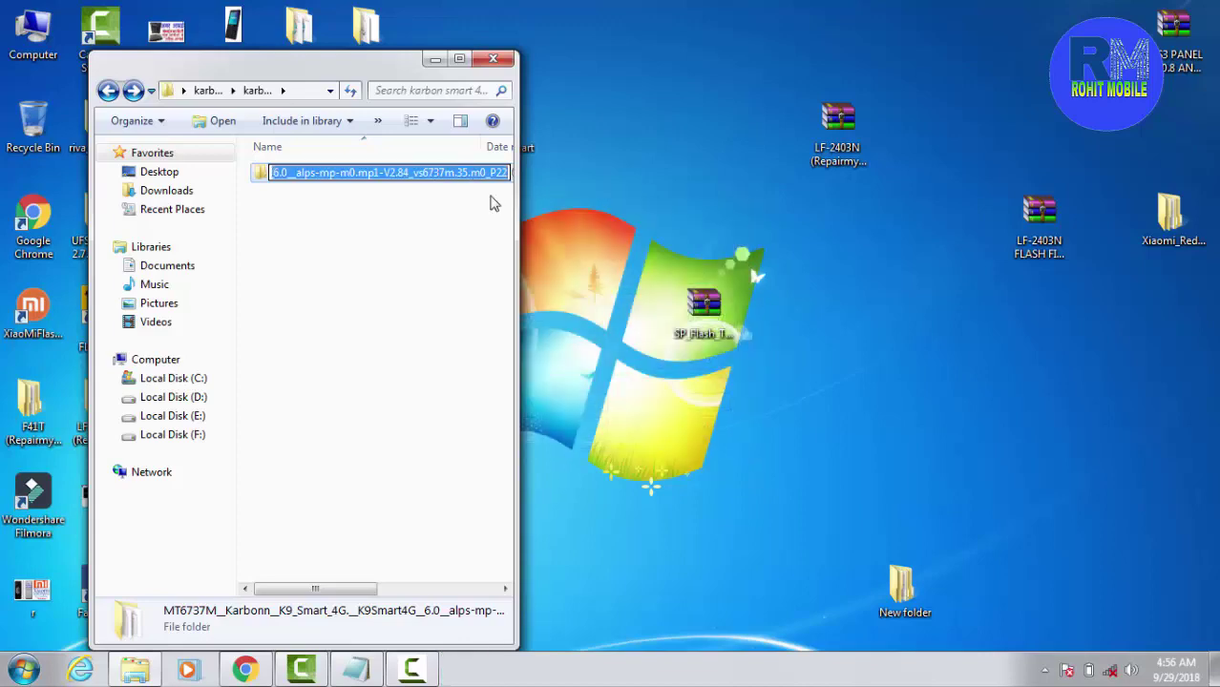
pyautogui.click(493, 58)
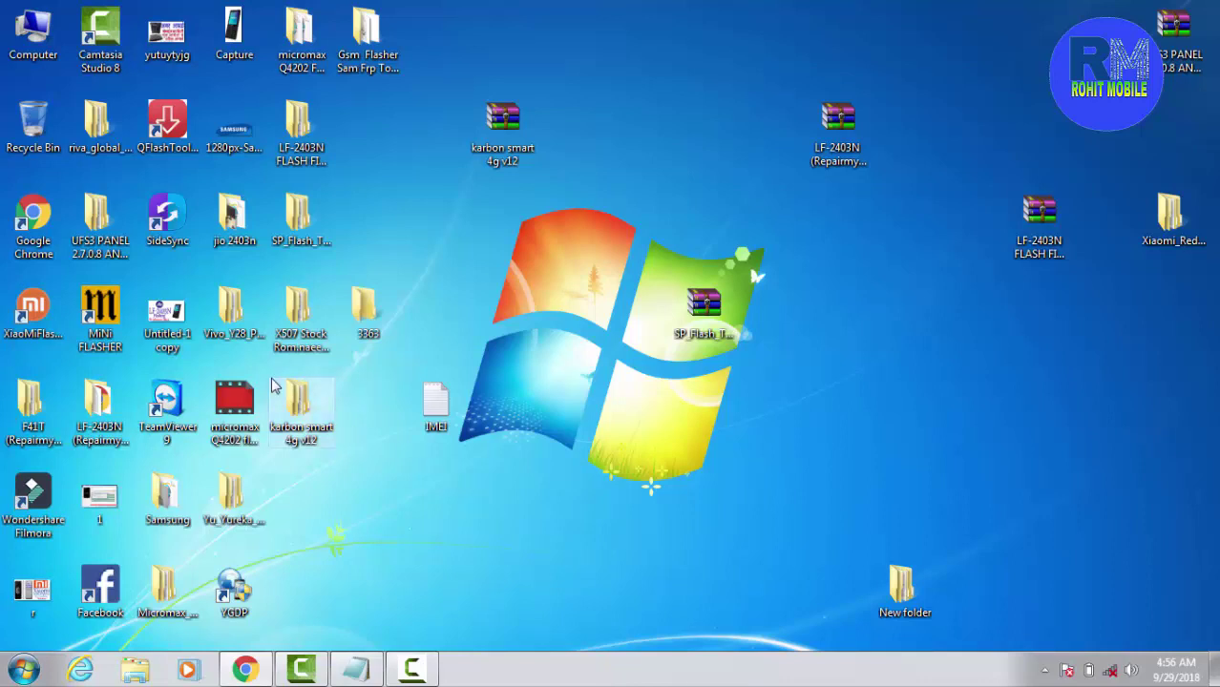
# - Review the extracted karbon smart 4g v12 firmware files and the contents of Extra_Files, and return to the parent folder
pyautogui.doubleClick(297, 406)
pyautogui.doubleClick(367, 174)
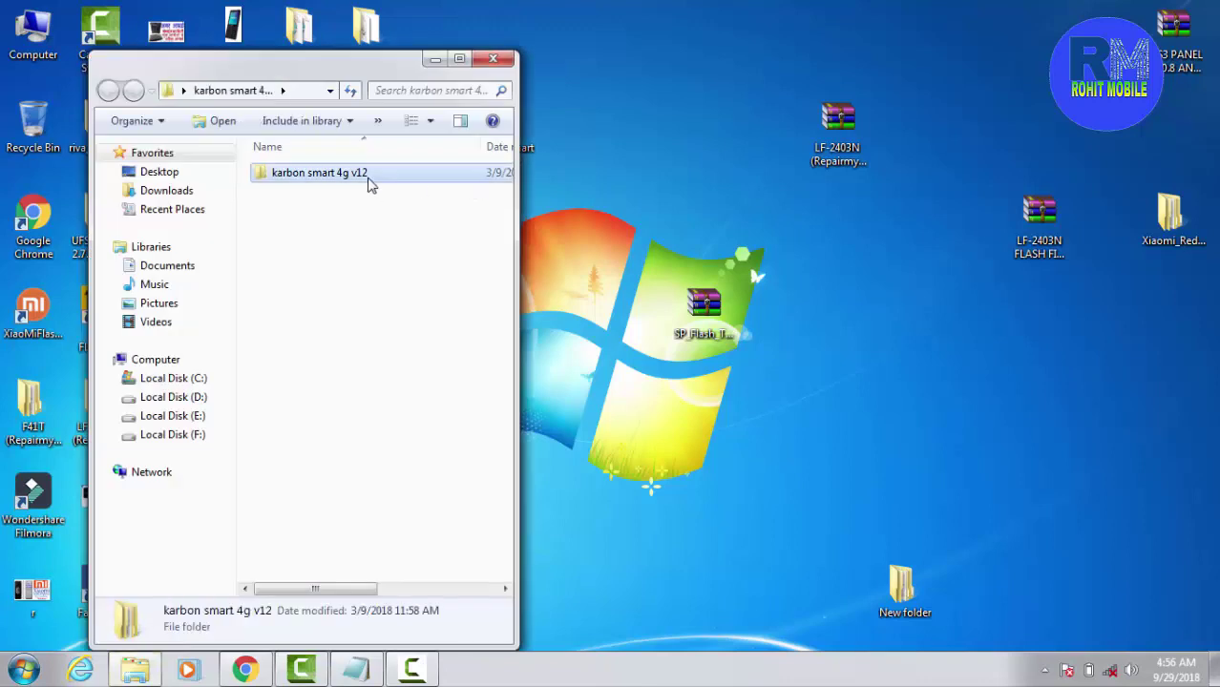
pyautogui.click(370, 177)
pyautogui.doubleClick(369, 179)
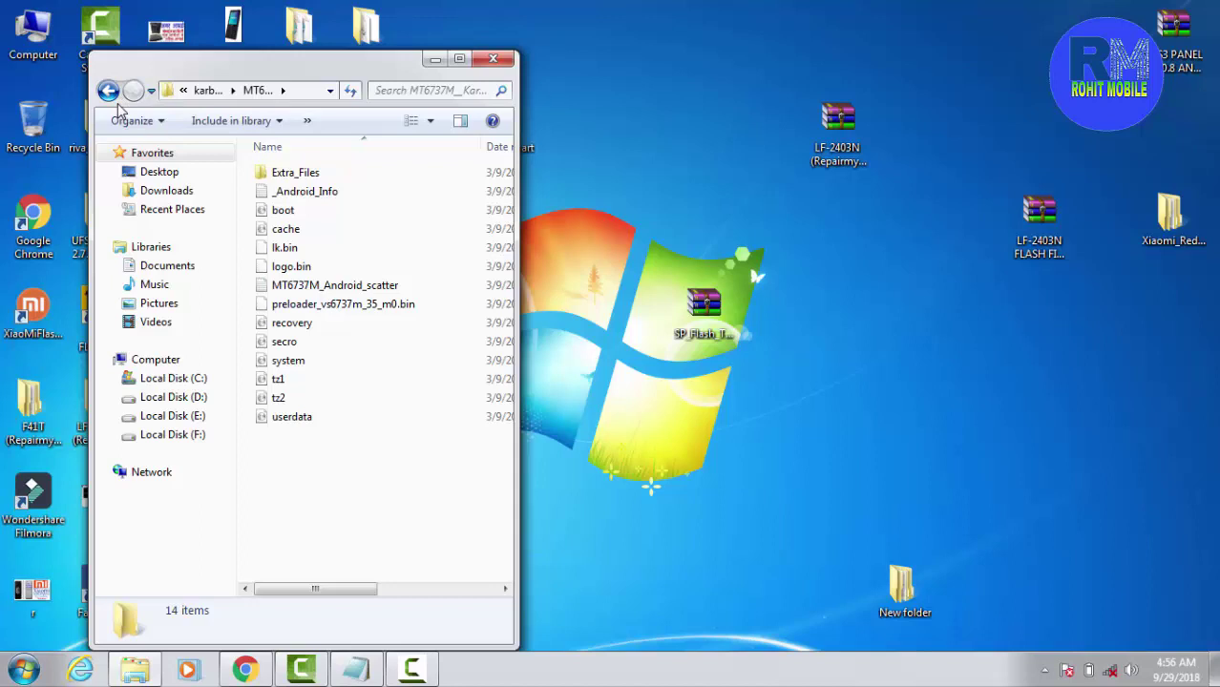
pyautogui.click(305, 174)
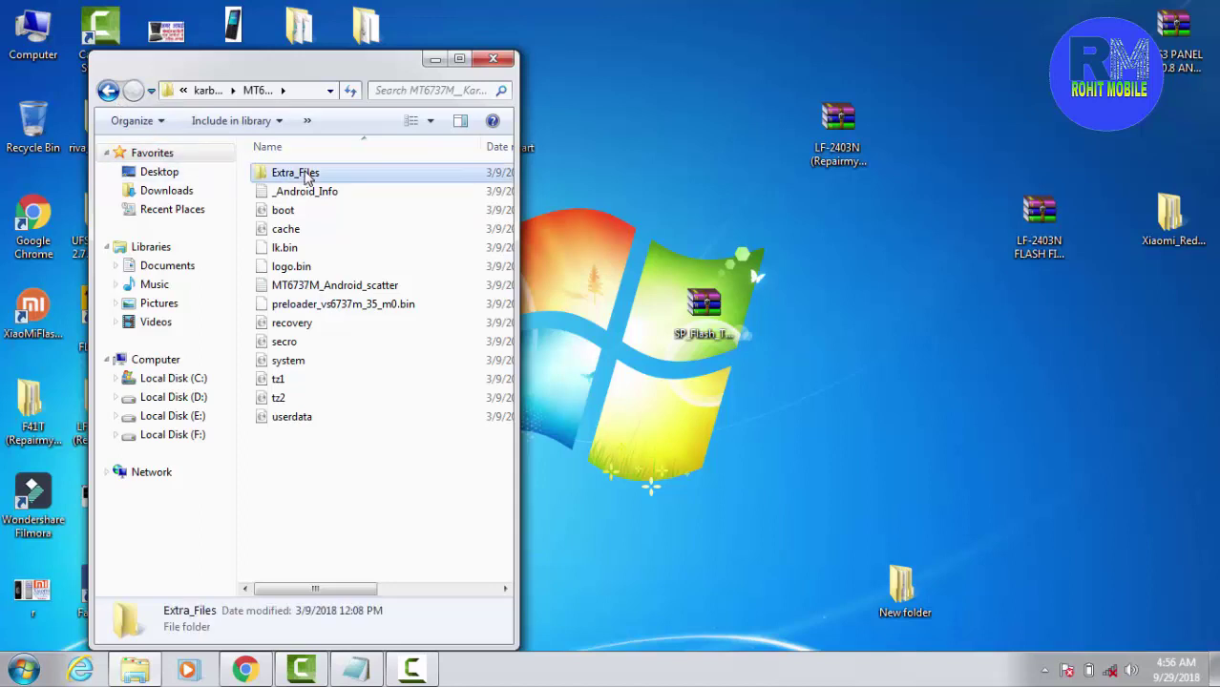
pyautogui.doubleClick(306, 175)
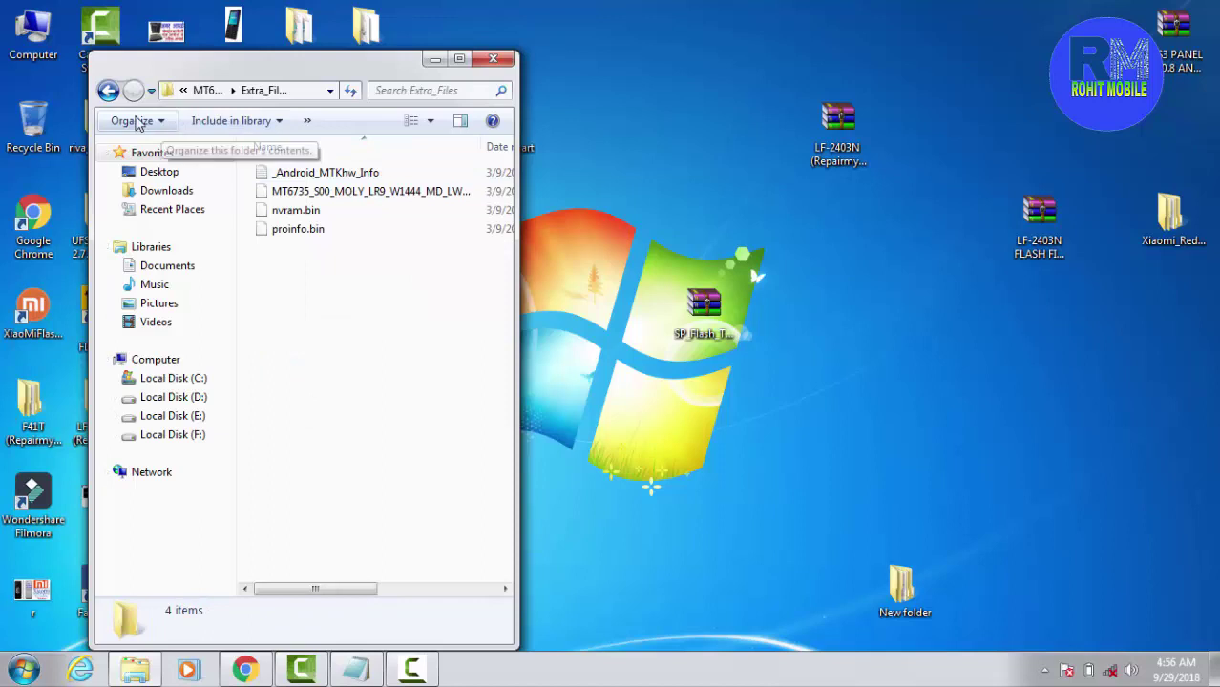
pyautogui.click(108, 91)
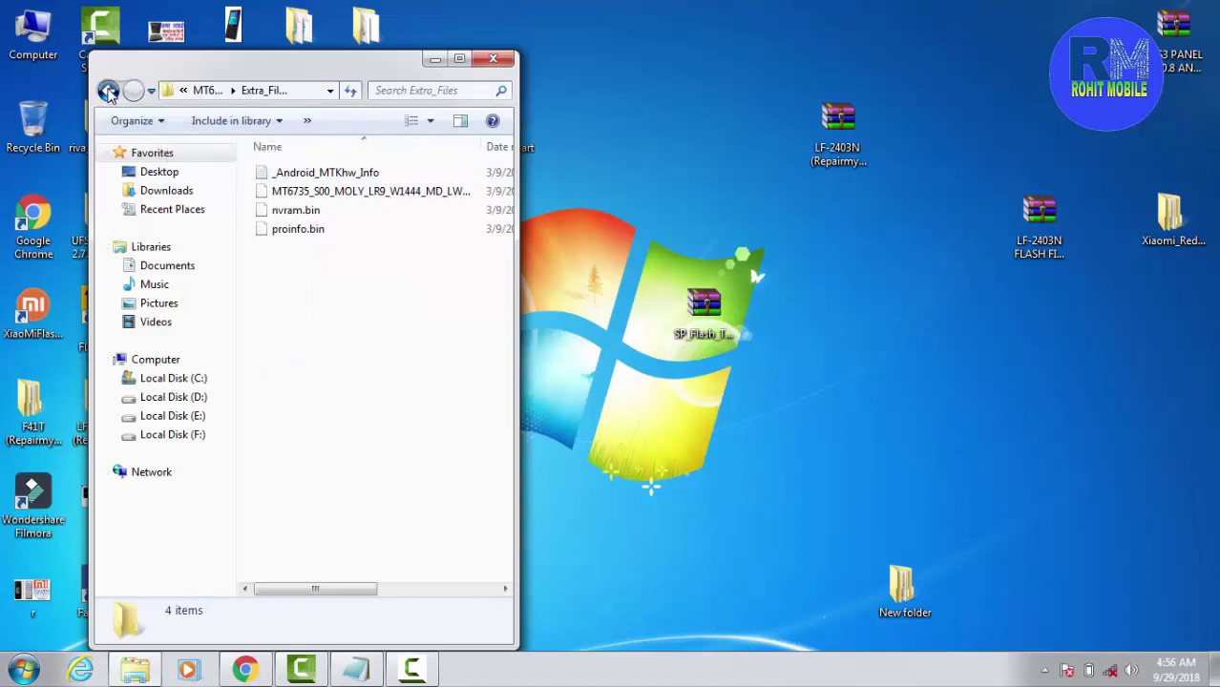
pyautogui.click(108, 90)
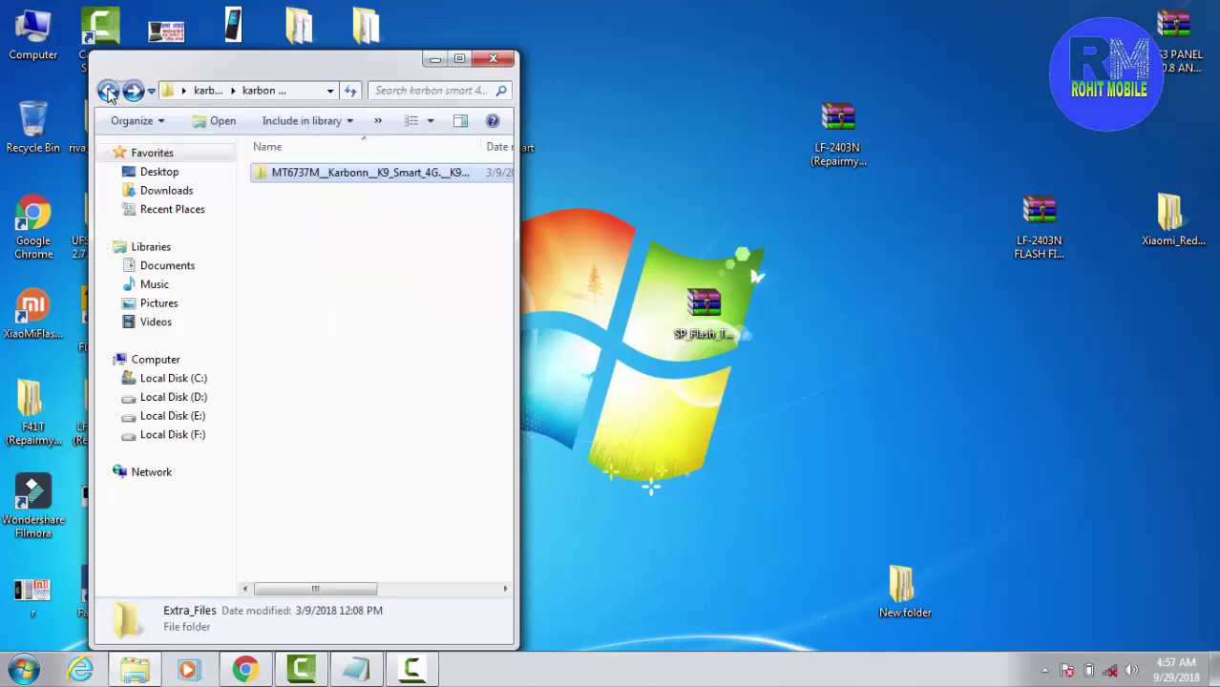
# - Open the Karbon folder inside All COMPANY WAYS FLASH FILE on Local Disk (F:)
pyautogui.doubleClick(5, 40)
pyautogui.click(394, 302)
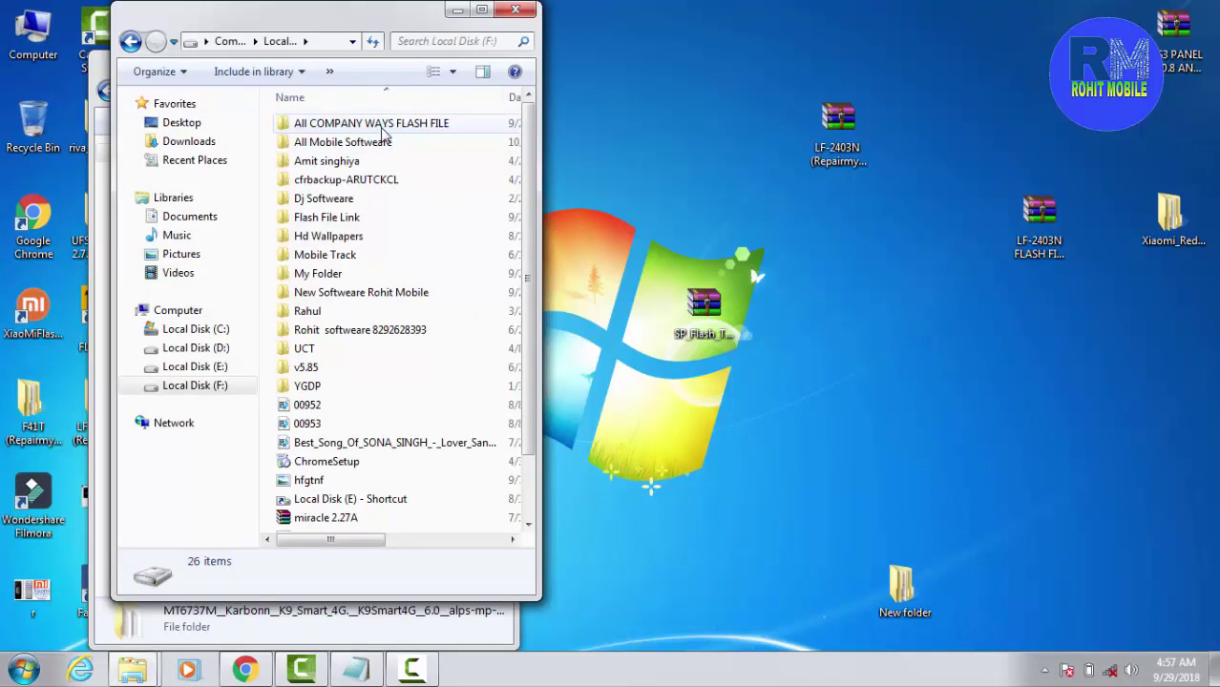
pyautogui.doubleClick(381, 130)
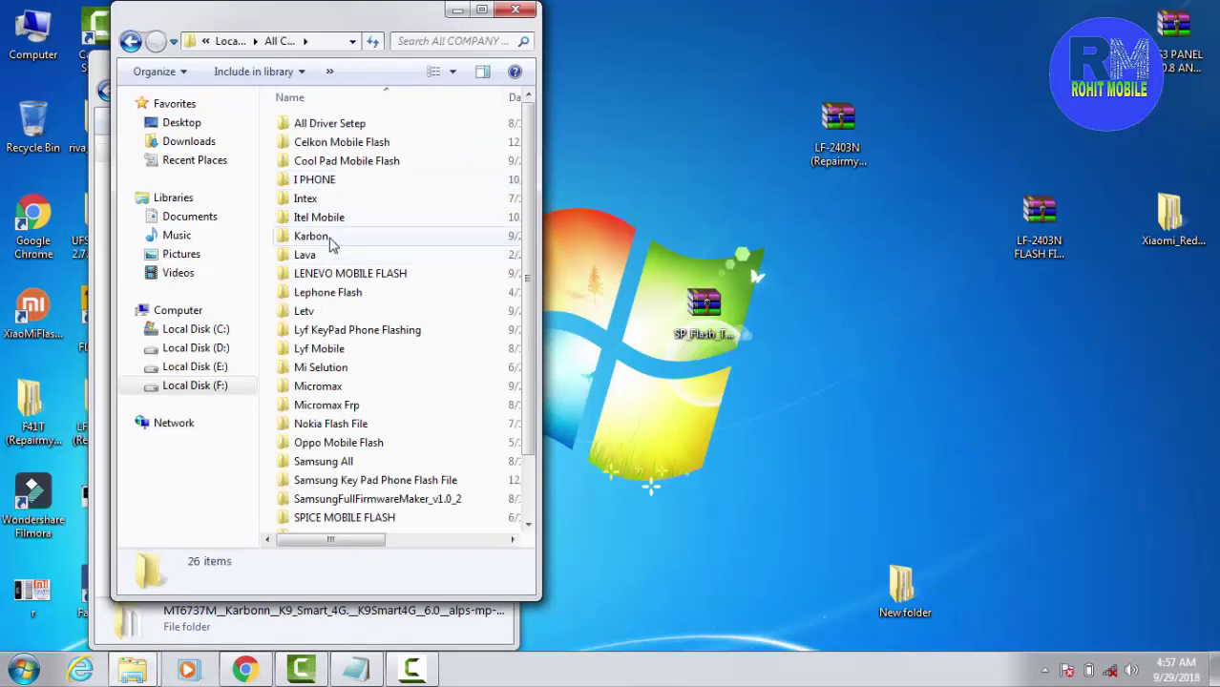
pyautogui.click(331, 243)
pyautogui.doubleClick(331, 242)
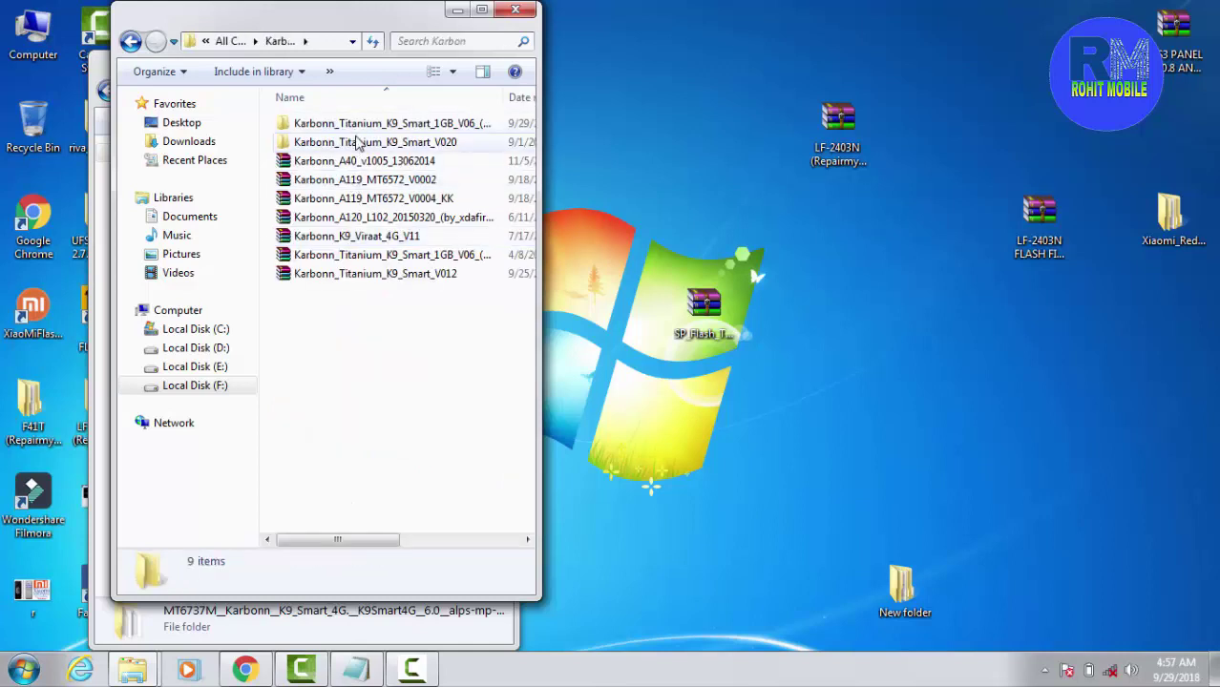
# - Launch SP Flash Tool v5.1612 from the Karbonn_Titanium_K9_Smart_V020 folder and cancel its automatic loading of the V020 scatter file
pyautogui.click(358, 143)
pyautogui.doubleClick(358, 143)
pyautogui.doubleClick(342, 128)
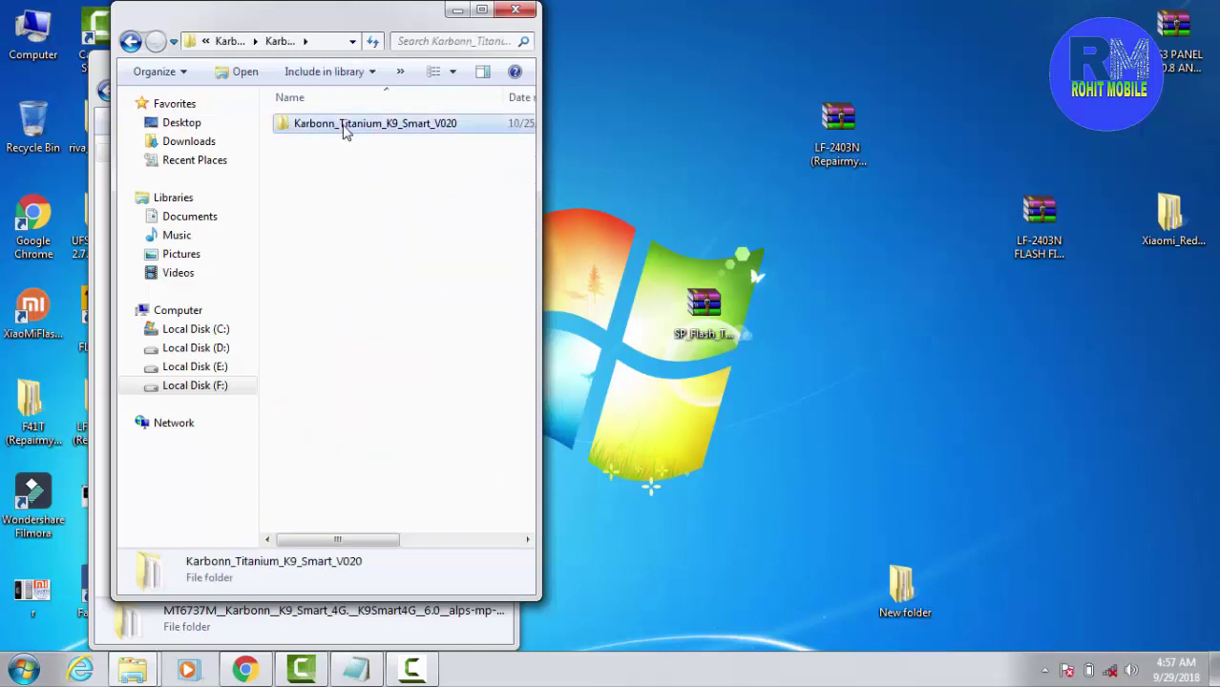
pyautogui.doubleClick(350, 190)
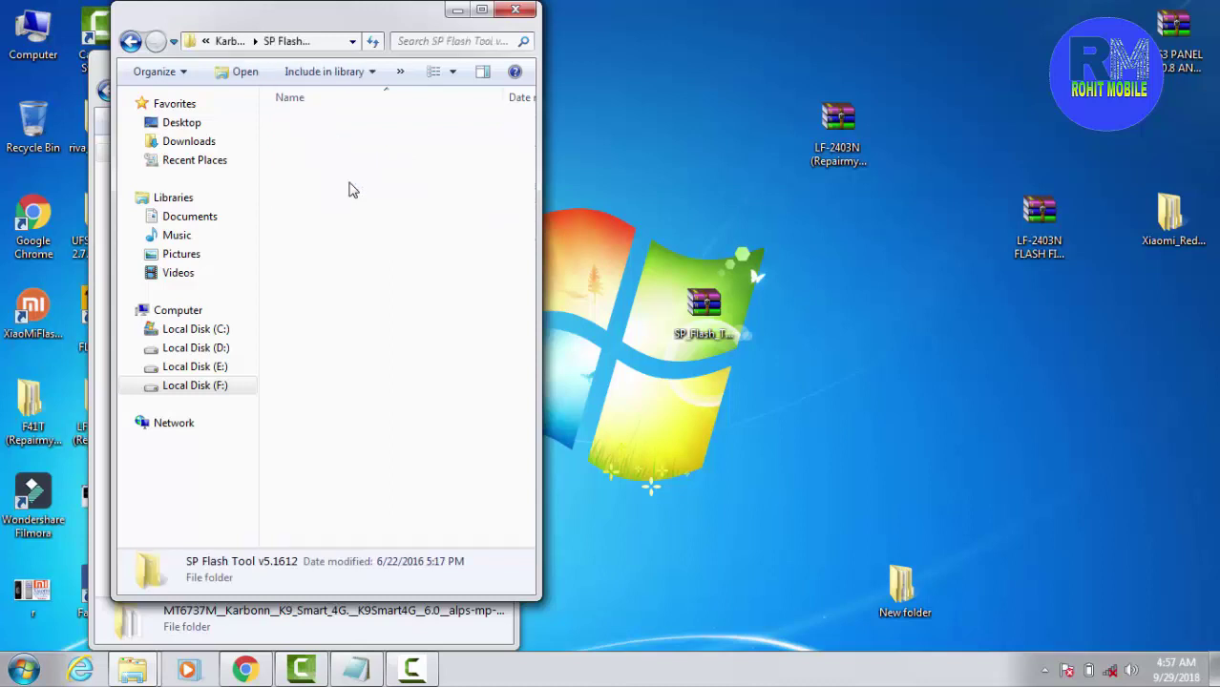
pyautogui.click(330, 388)
pyautogui.doubleClick(330, 388)
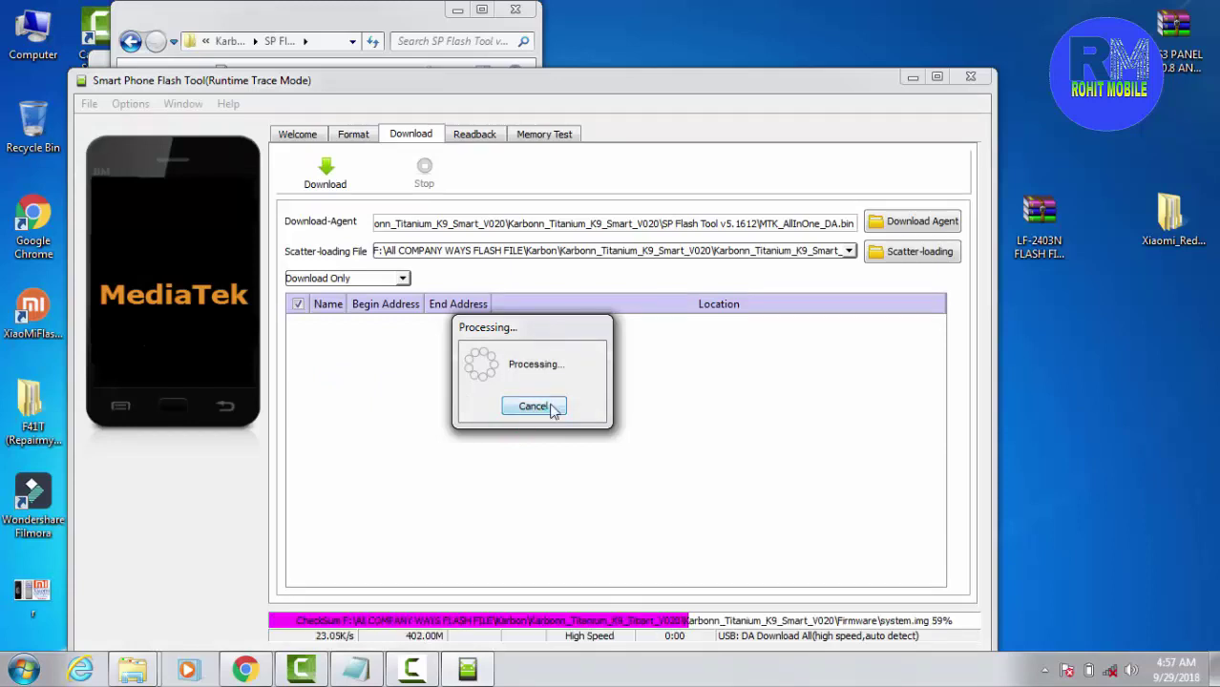
pyautogui.click(535, 406)
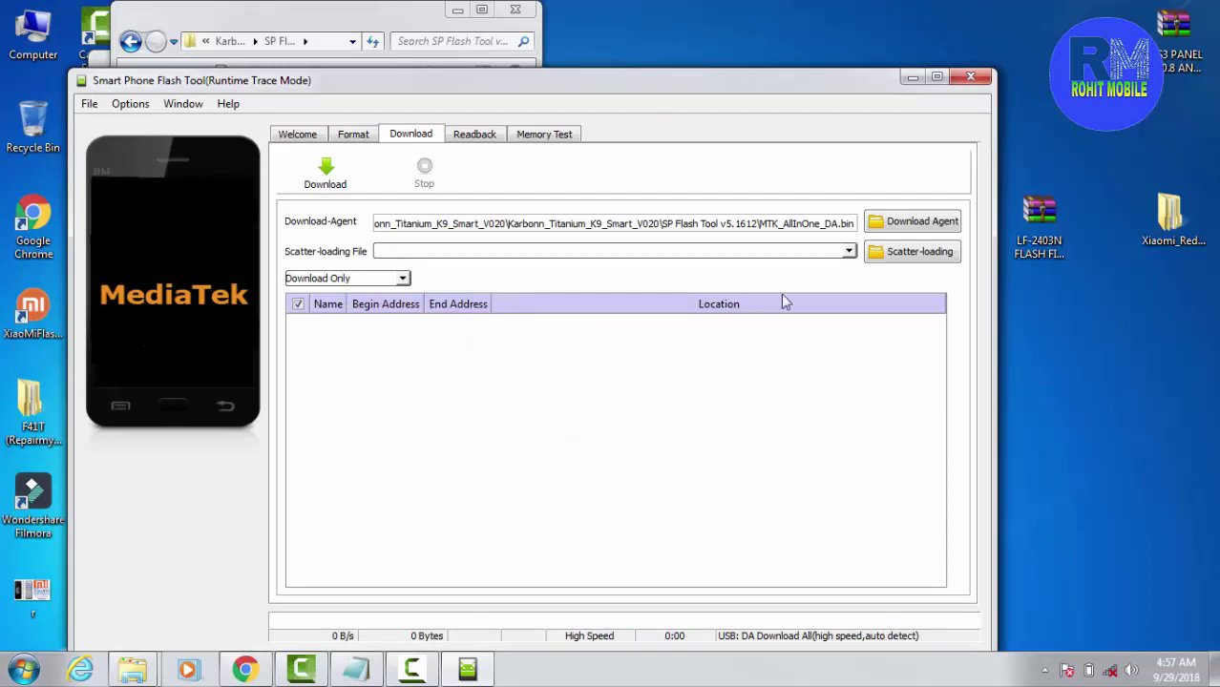
# - Load MT6737M_Android_scatter from the MT6737M firmware folder within karbon smart 4g v12 on the Desktop as the scatter-loading file
pyautogui.click(927, 264)
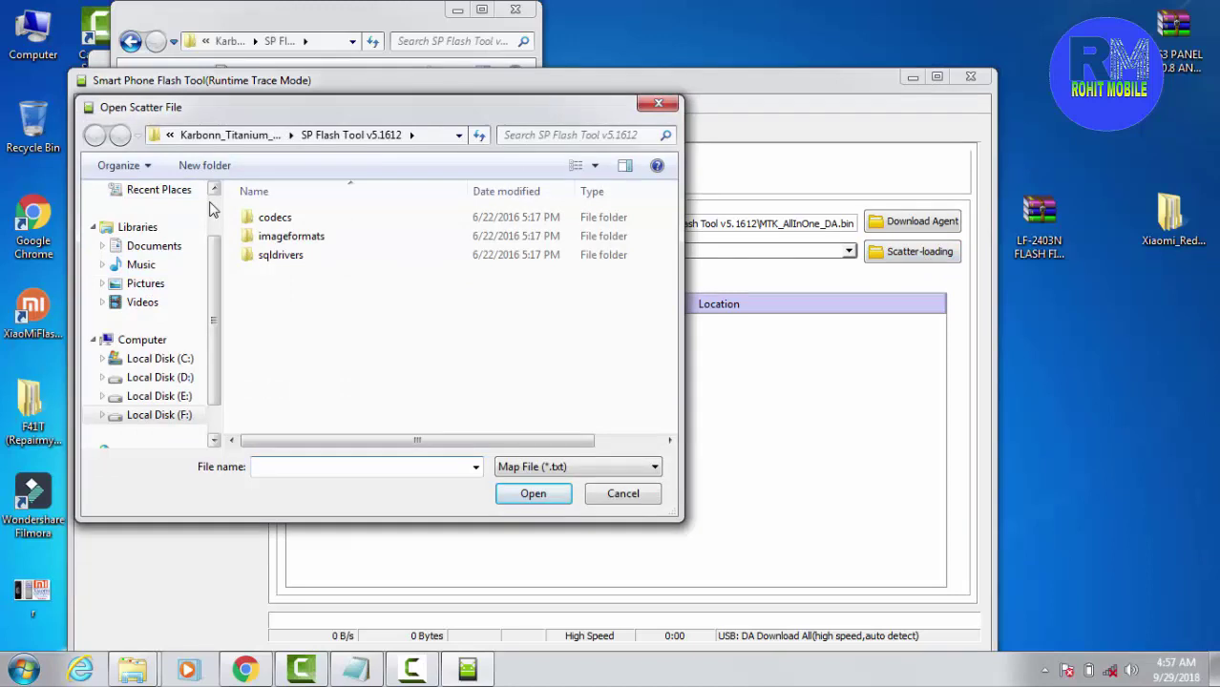
pyautogui.scroll(1, 153, 219)
pyautogui.click(146, 216)
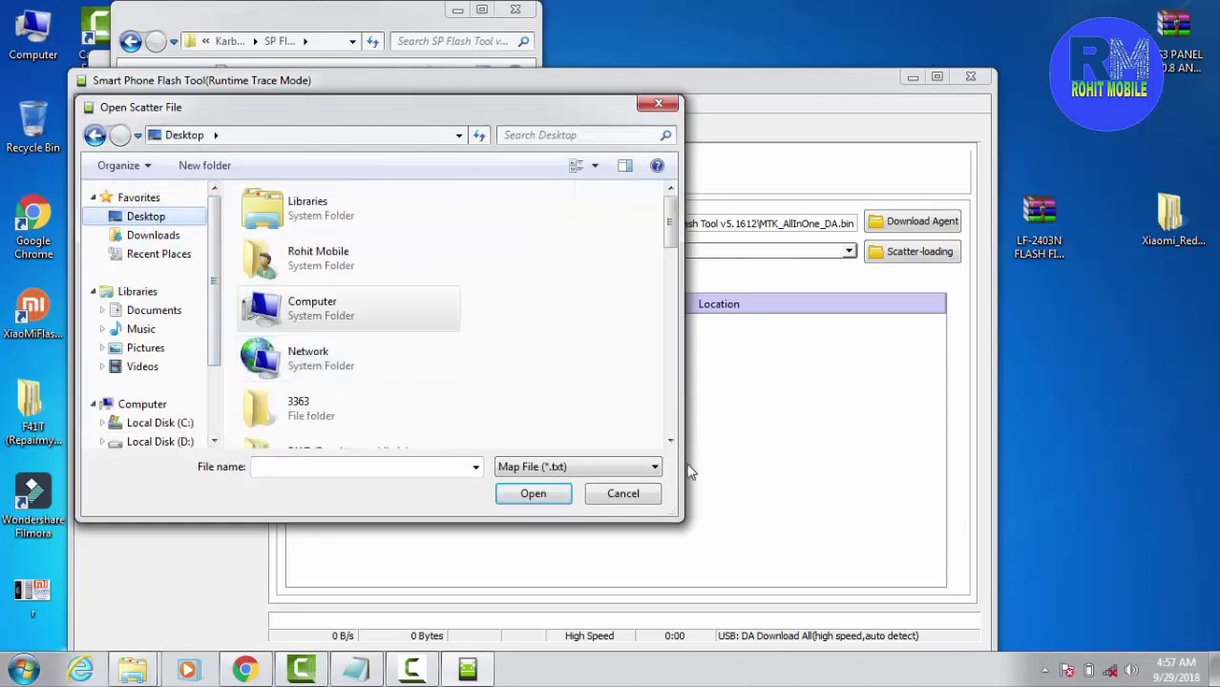
pyautogui.click(671, 440)
pyautogui.click(671, 440)
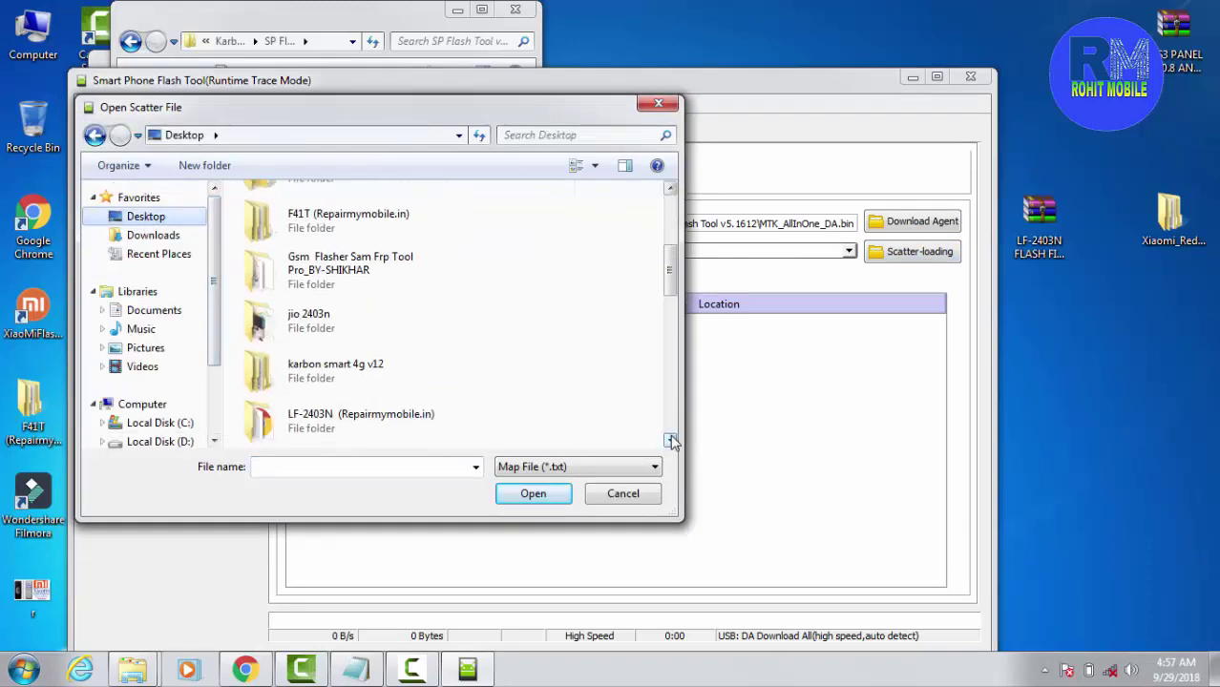
pyautogui.click(671, 440)
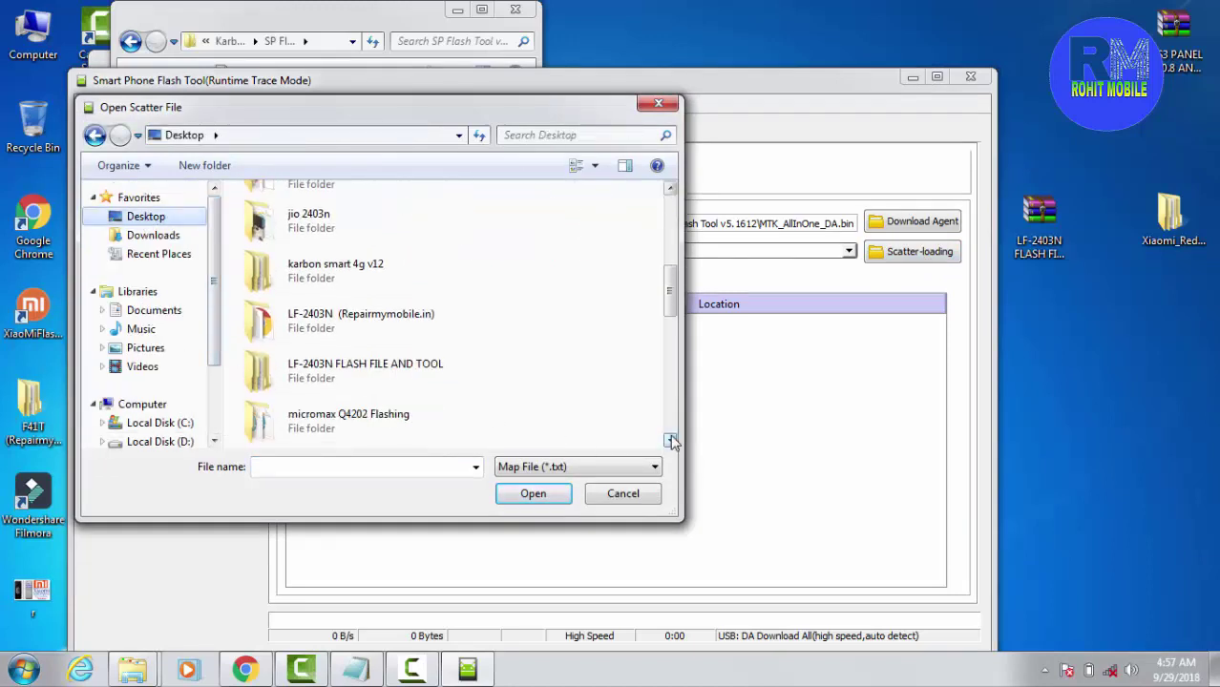
pyautogui.doubleClick(360, 286)
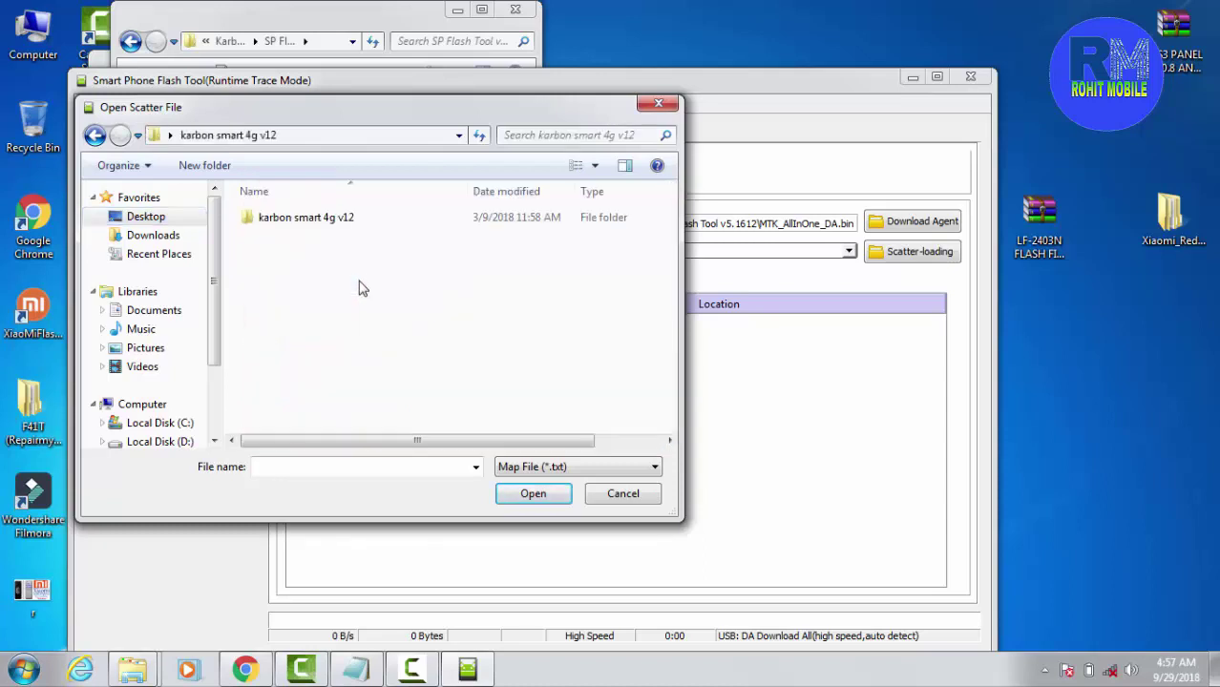
pyautogui.doubleClick(330, 223)
pyautogui.doubleClick(329, 223)
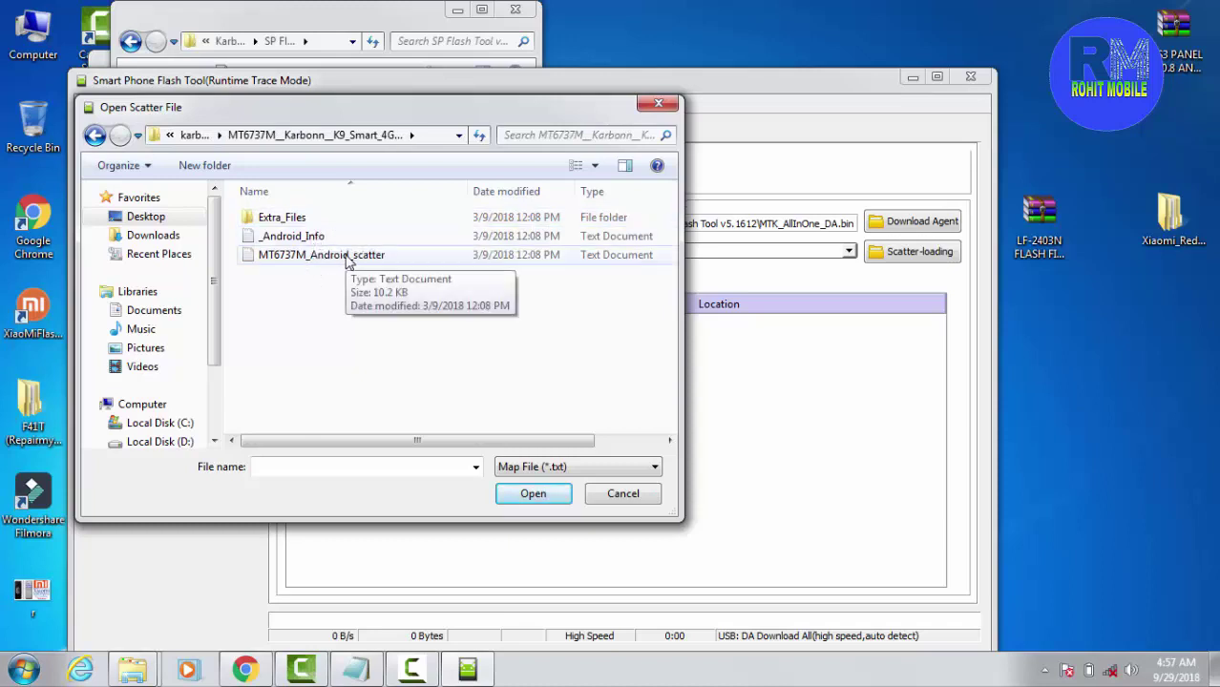
pyautogui.doubleClick(346, 255)
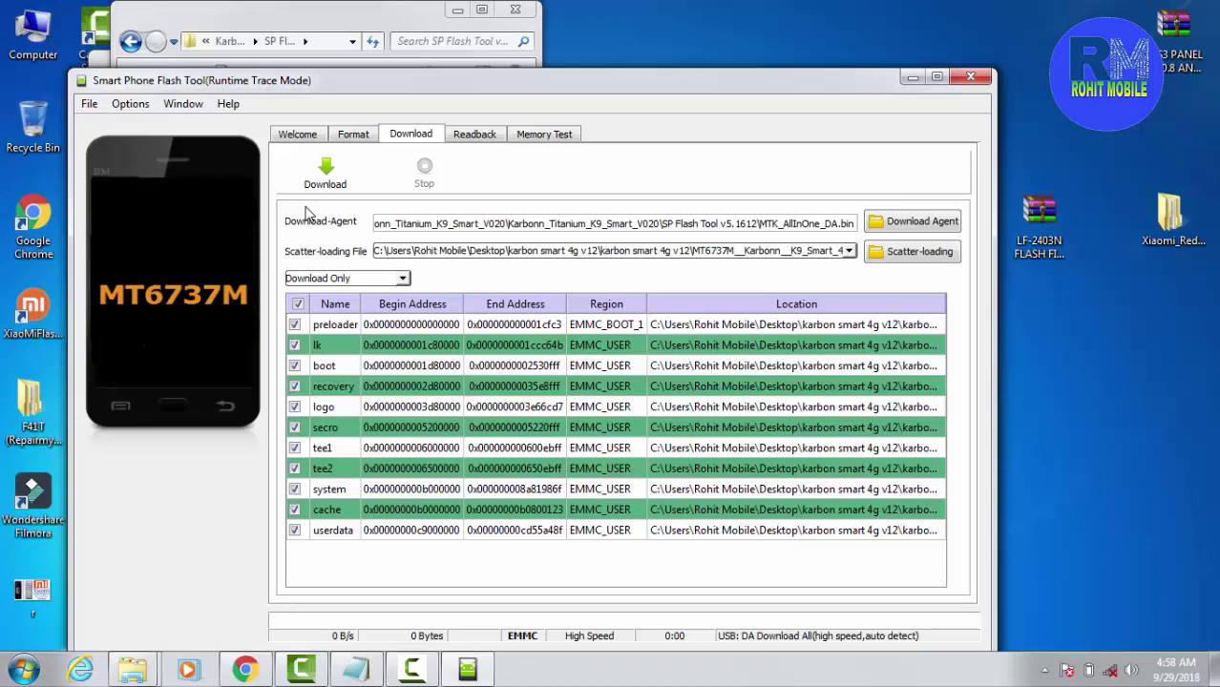
# - Start flashing all listed partitions in Download Only mode and maximize the flash tool window
pyautogui.click(315, 168)
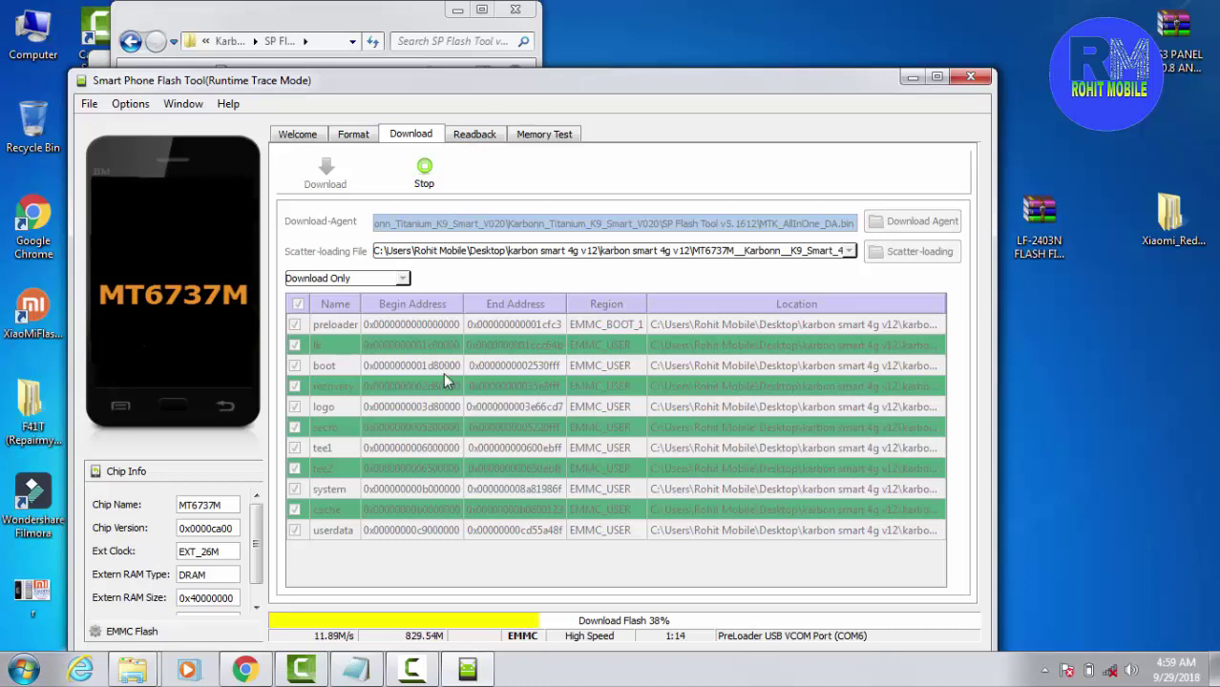
pyautogui.click(420, 666)
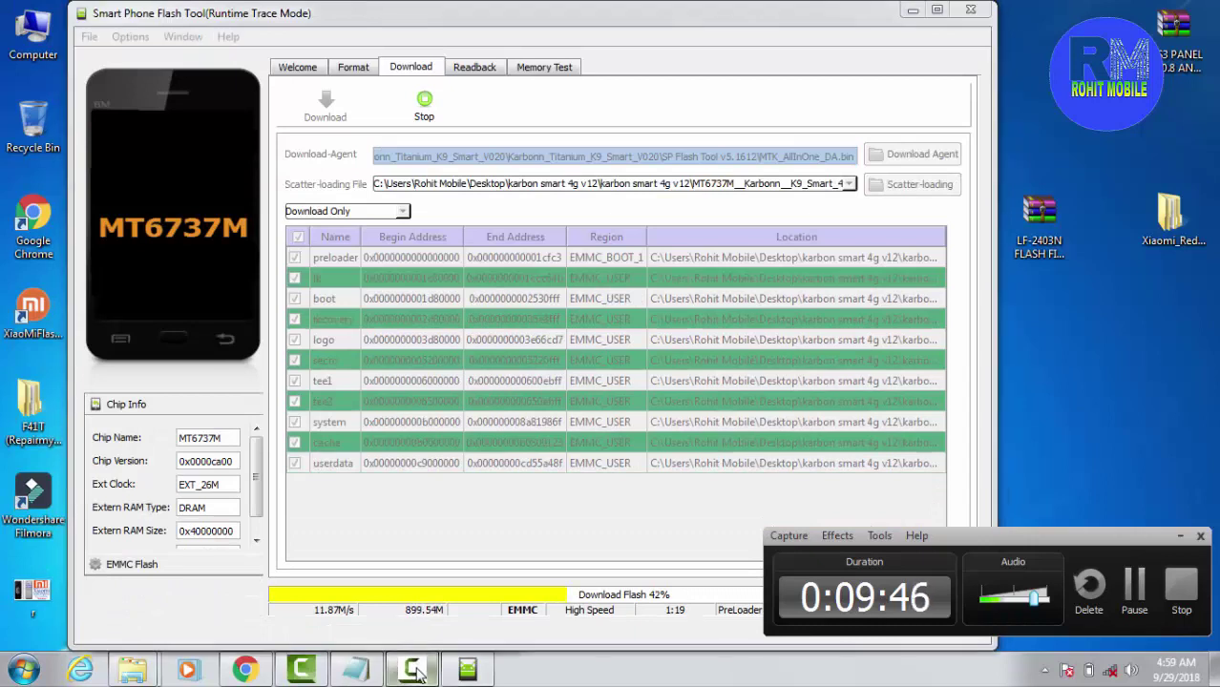
pyautogui.click(417, 671)
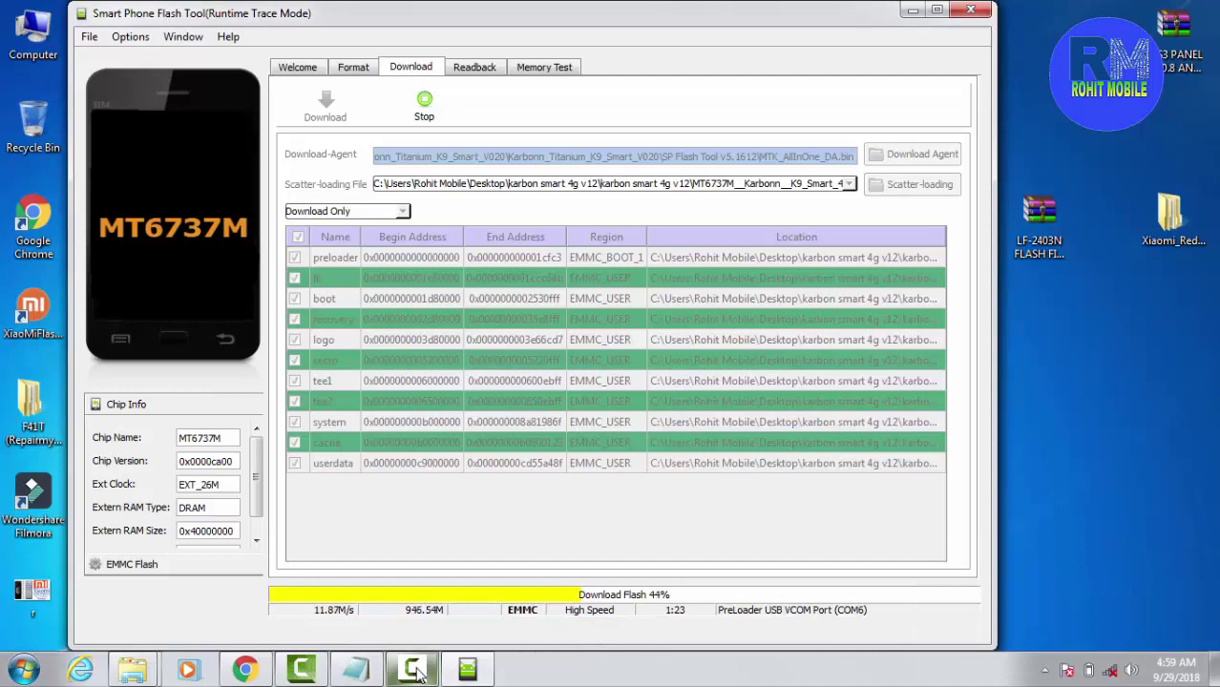
pyautogui.click(936, 9)
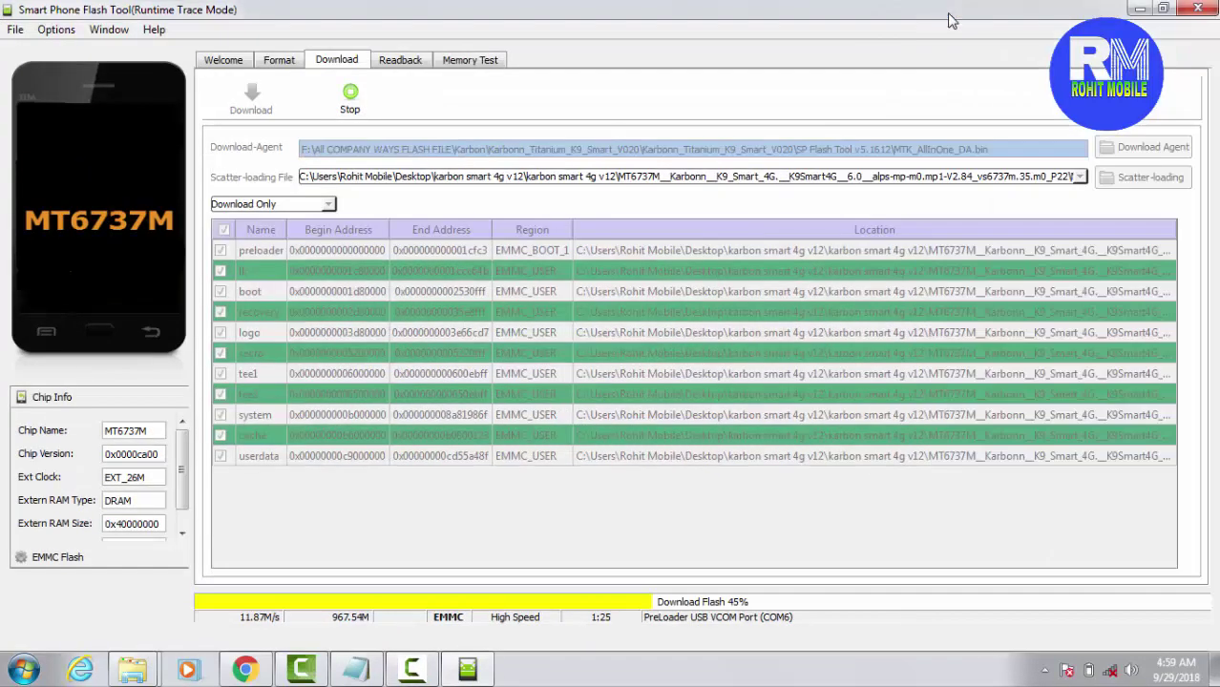